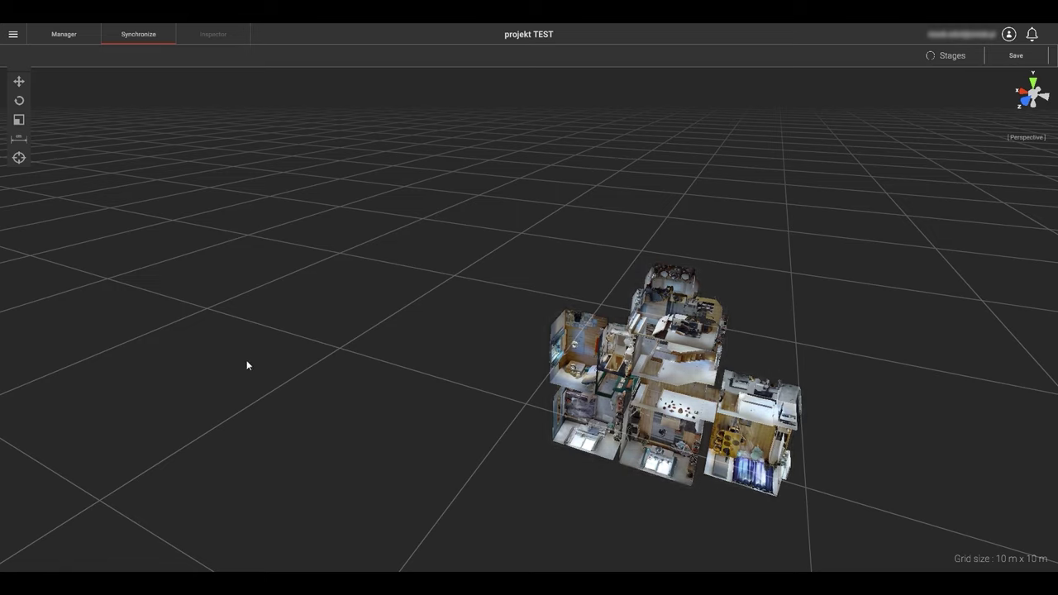
- Show the project's stages and expand stage1, stage2 and stage 3 to list their components
{"action": "left_click", "coordinate": [930, 58]}
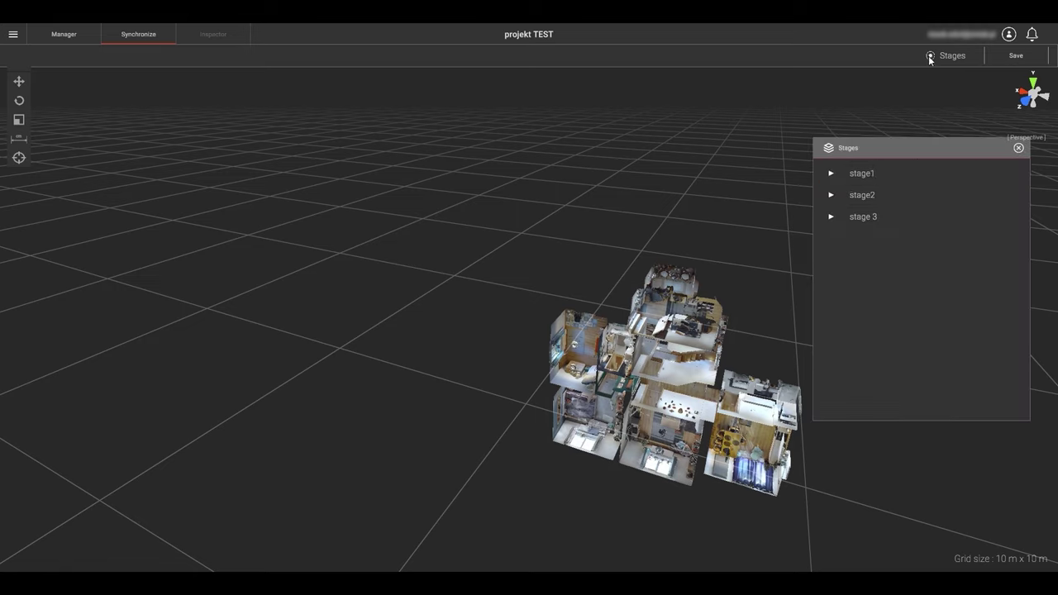
{"action": "left_click", "coordinate": [832, 173]}
{"action": "left_click", "coordinate": [831, 221]}
{"action": "left_click", "coordinate": [830, 270]}
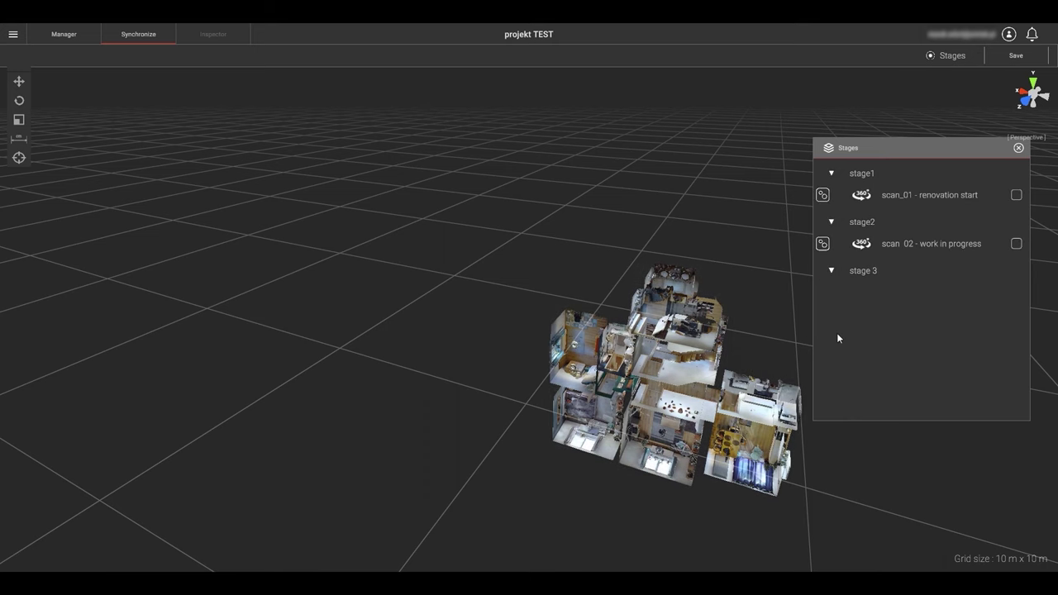
{"action": "left_click_drag", "start_coordinate": [445, 432], "coordinate": [470, 439]}
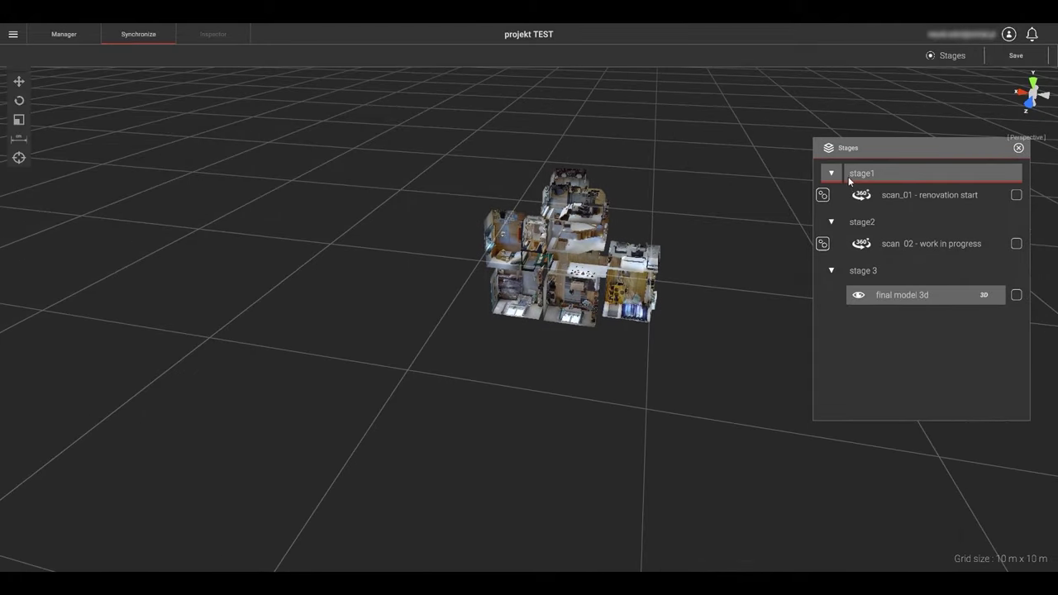
- Display the scan points of scan_01 - renovation start and scan_02 - work in progress in the 3D scene
{"action": "left_click", "coordinate": [823, 195]}
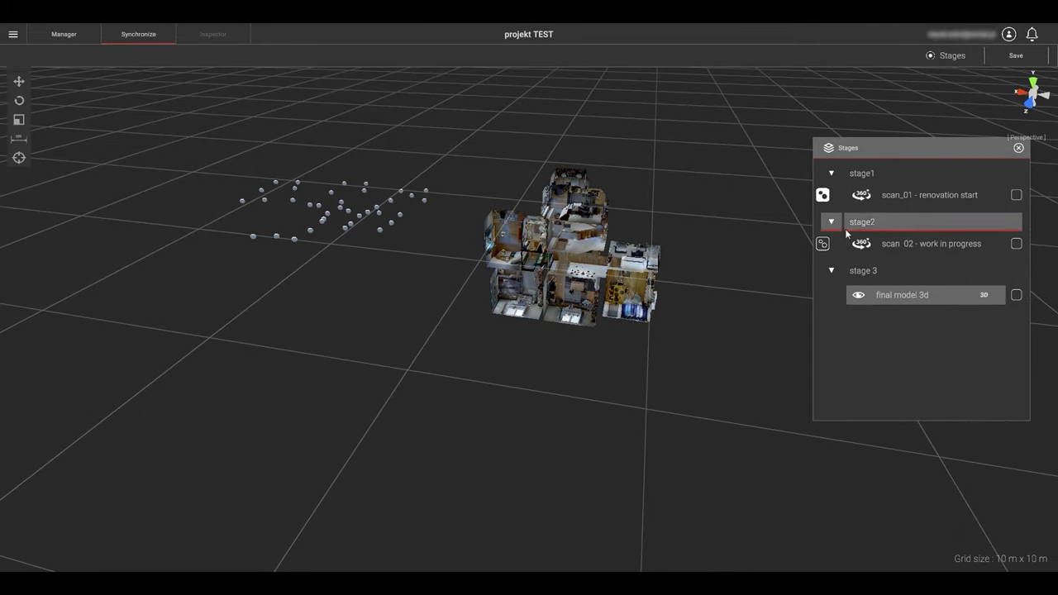
{"action": "left_click", "coordinate": [823, 243]}
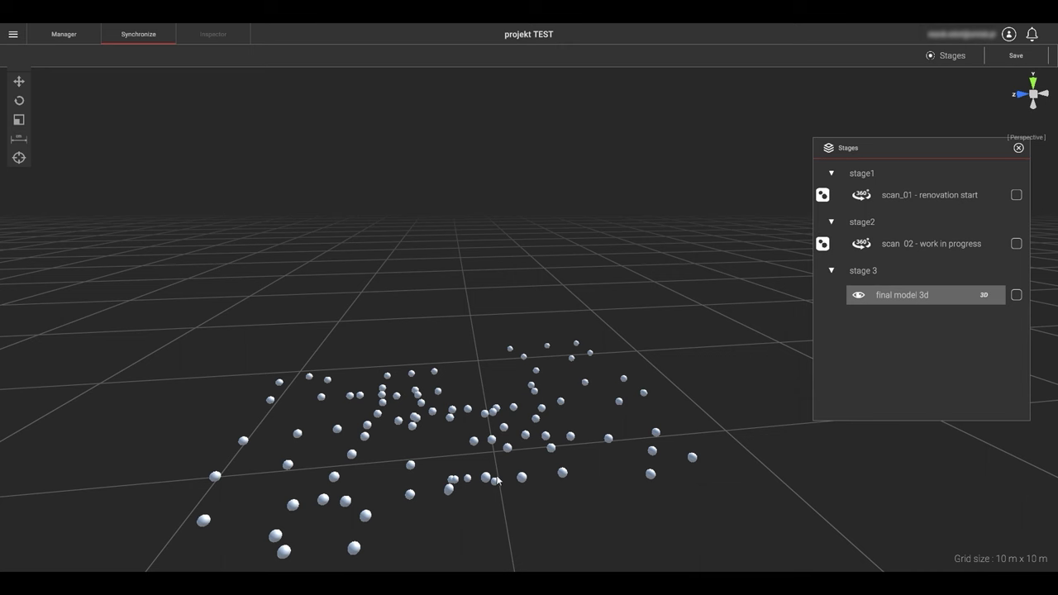
{"action": "middle_click_drag", "start_coordinate": [521, 502], "coordinate": [574, 407]}
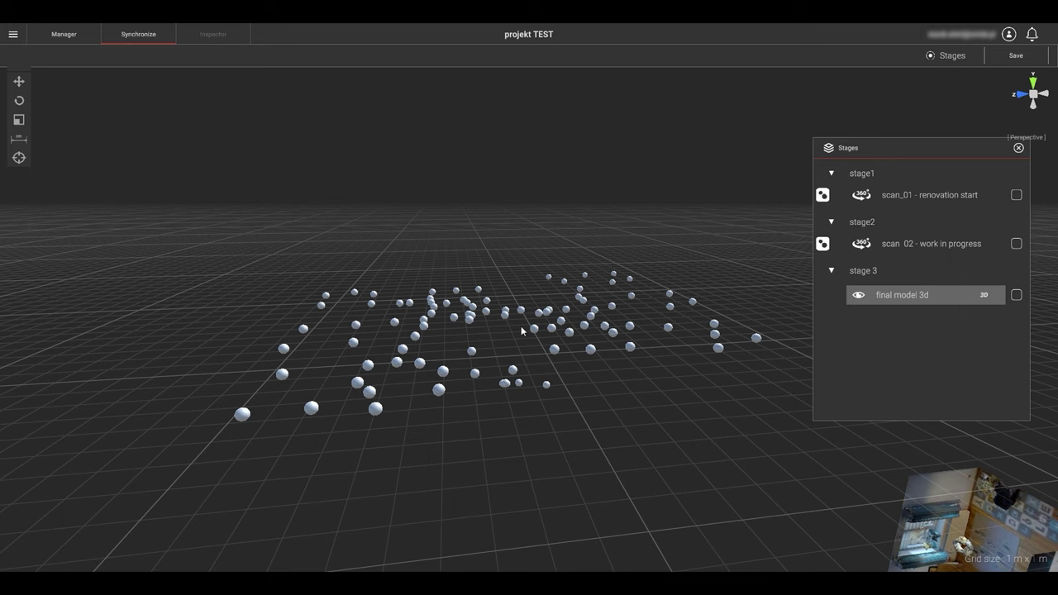
- Toggle the scan points of scan_02 - work in progress off and on to distinguish them from scan_01's points
{"action": "left_click", "coordinate": [823, 244]}
{"action": "left_click", "coordinate": [822, 244]}
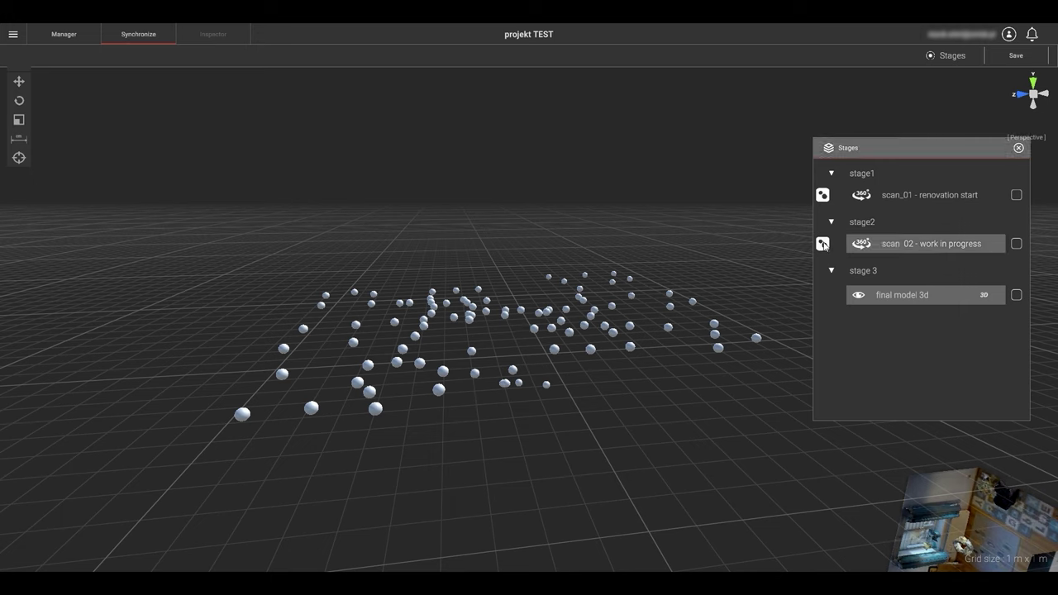
{"action": "left_click", "coordinate": [822, 244]}
{"action": "left_click", "coordinate": [822, 244]}
{"action": "left_click", "coordinate": [823, 244]}
{"action": "left_click", "coordinate": [822, 244]}
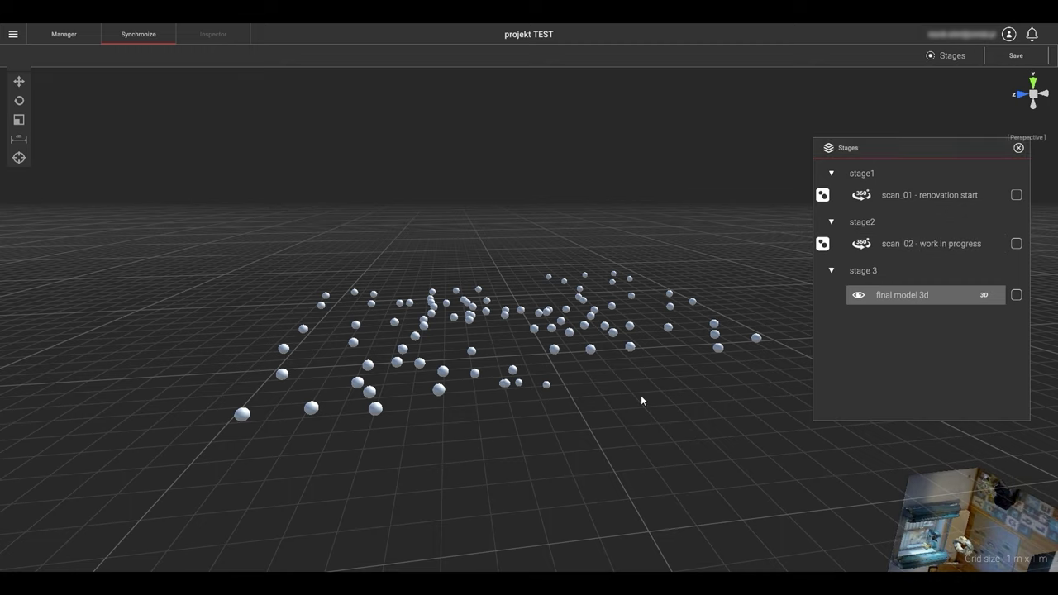
- Try rotating final model 3d to 90° about the world X axis
{"action": "left_click_drag", "start_coordinate": [638, 396], "coordinate": [711, 419]}
{"action": "scroll", "coordinate": [711, 419], "scroll_direction": "down", "scroll_amount": 4}
{"action": "middle_click_drag", "start_coordinate": [777, 464], "coordinate": [703, 416]}
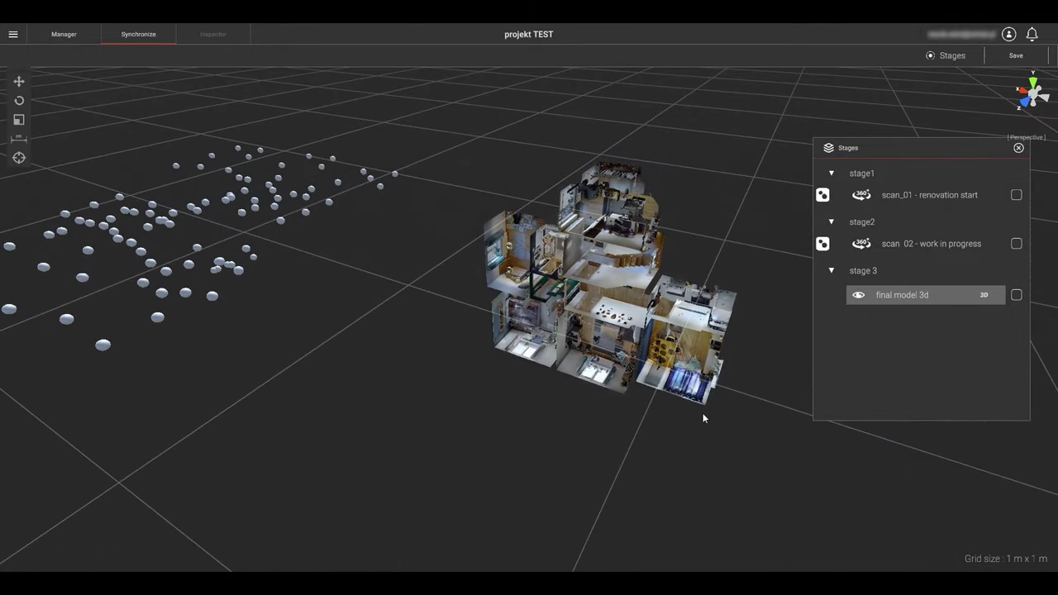
{"action": "mouse_move", "coordinate": [543, 400]}
{"action": "left_mouse_down"}
{"action": "mouse_move", "coordinate": [508, 397]}
{"action": "mouse_move", "coordinate": [529, 396]}
{"action": "left_mouse_up"}
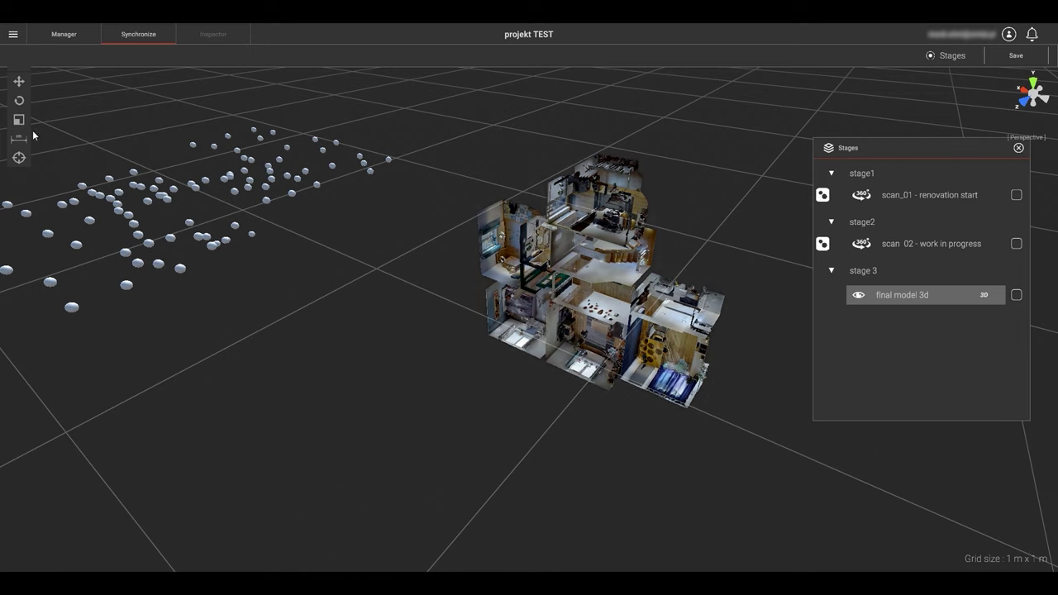
{"action": "left_click", "coordinate": [19, 100]}
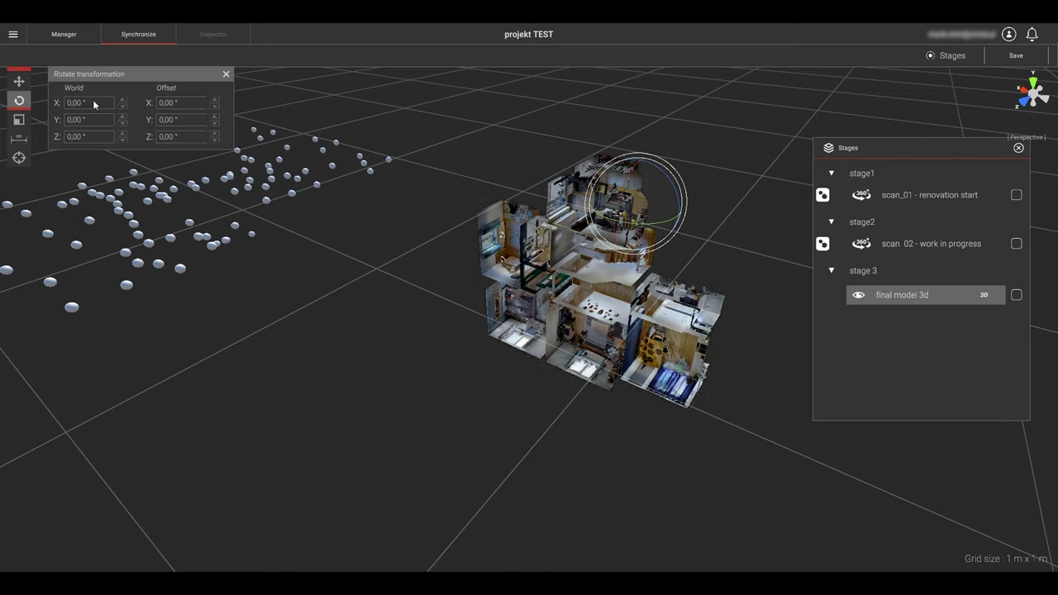
{"action": "type", "text": "90"}
{"action": "key", "text": "Return"}
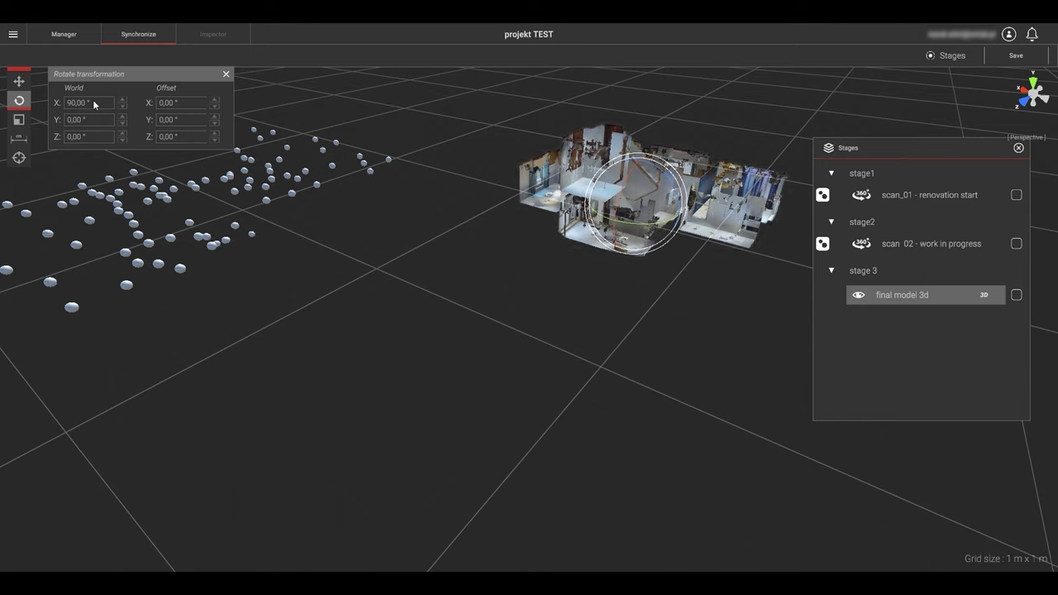
- Set the world X rotation of final model 3d to -90°
{"action": "left_click", "coordinate": [93, 100]}
{"action": "key", "text": "BackSpace"}
{"action": "type", "text": "-90"}
{"action": "key", "text": "Return"}
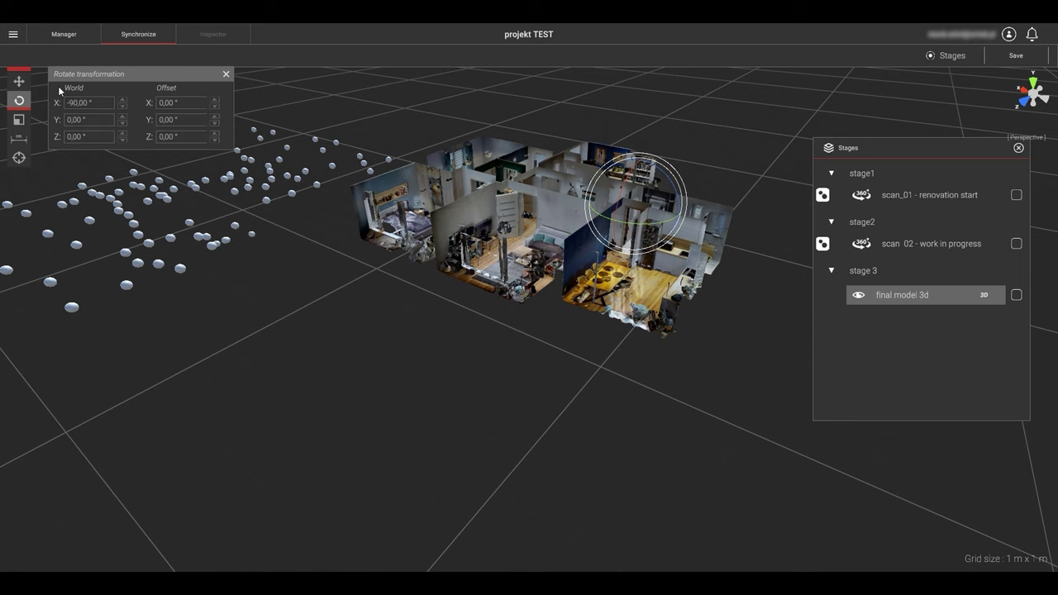
- Check final model 3d in stage 3 and close the move transformation settings
{"action": "left_click", "coordinate": [20, 82]}
{"action": "middle_click_drag", "start_coordinate": [395, 329], "coordinate": [411, 454]}
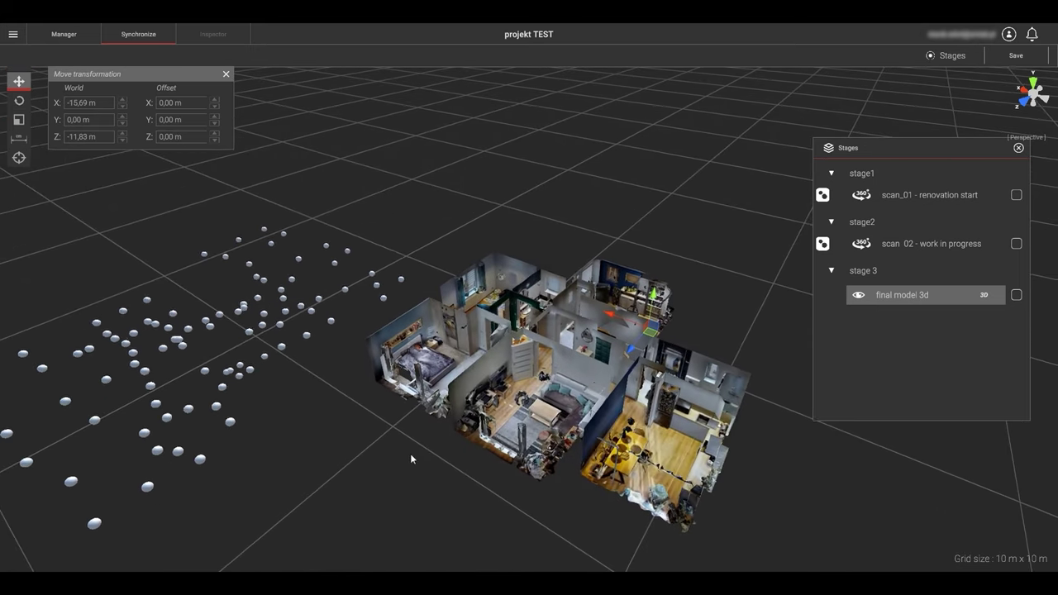
{"action": "middle_click_drag", "start_coordinate": [462, 482], "coordinate": [457, 477]}
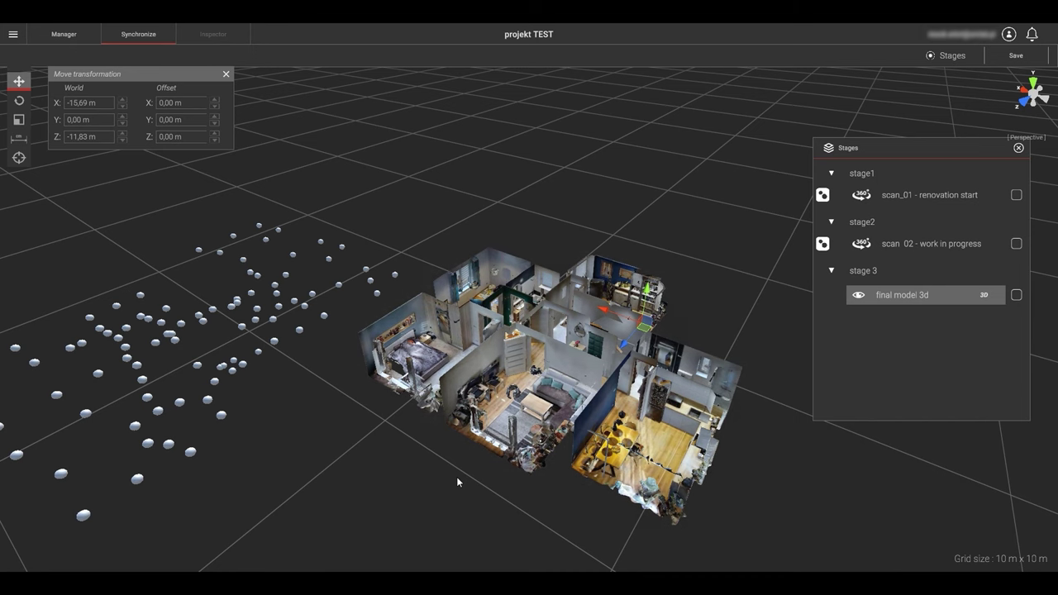
{"action": "middle_click_drag", "start_coordinate": [457, 478], "coordinate": [524, 428]}
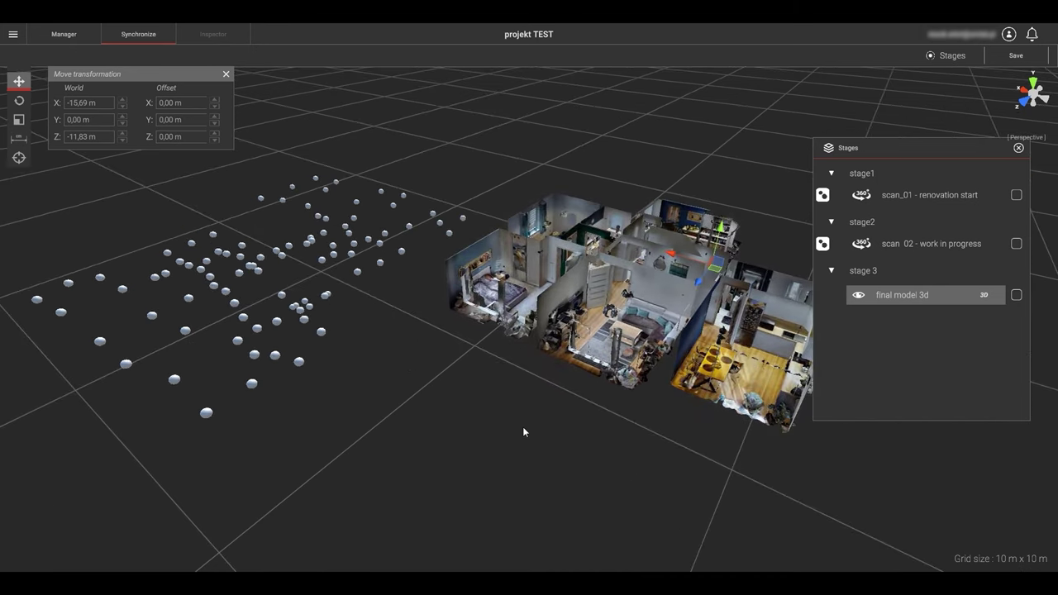
{"action": "left_click", "coordinate": [1017, 296]}
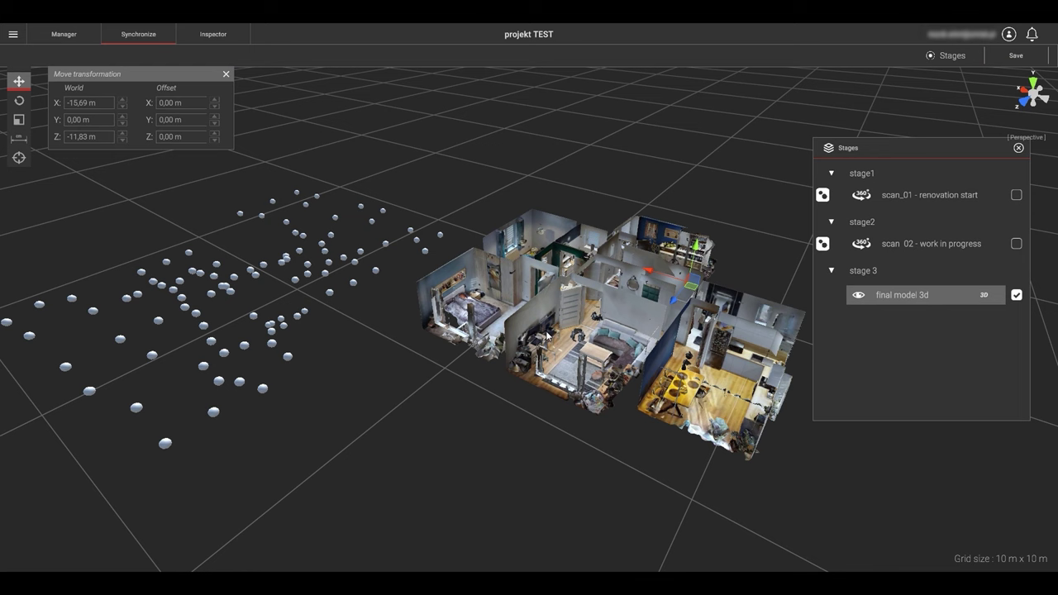
{"action": "left_click", "coordinate": [225, 74]}
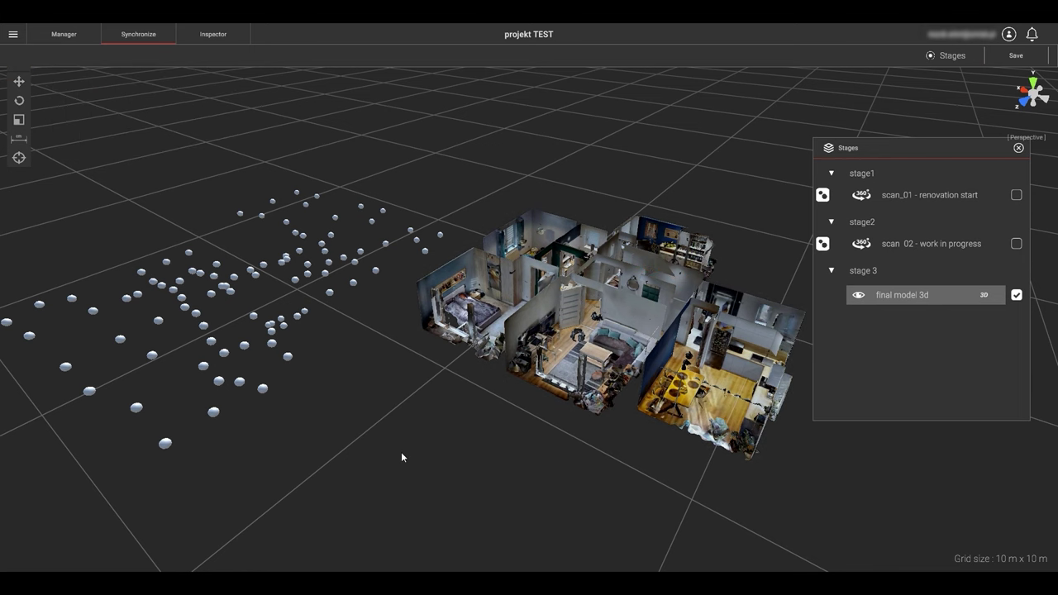
{"action": "left_click_drag", "start_coordinate": [401, 452], "coordinate": [387, 451]}
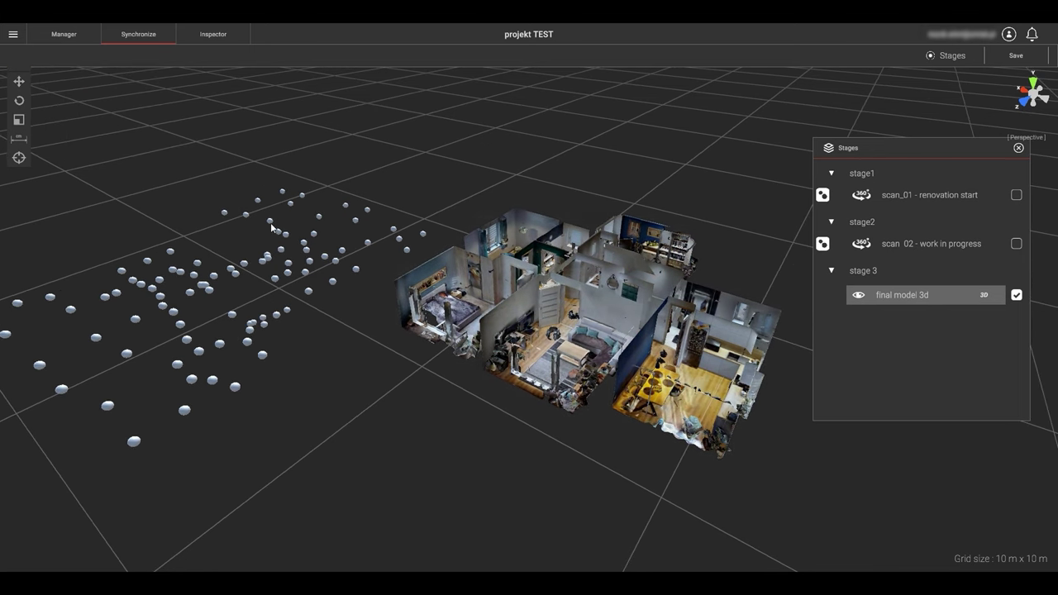
{"action": "middle_click_drag", "start_coordinate": [279, 238], "coordinate": [312, 232]}
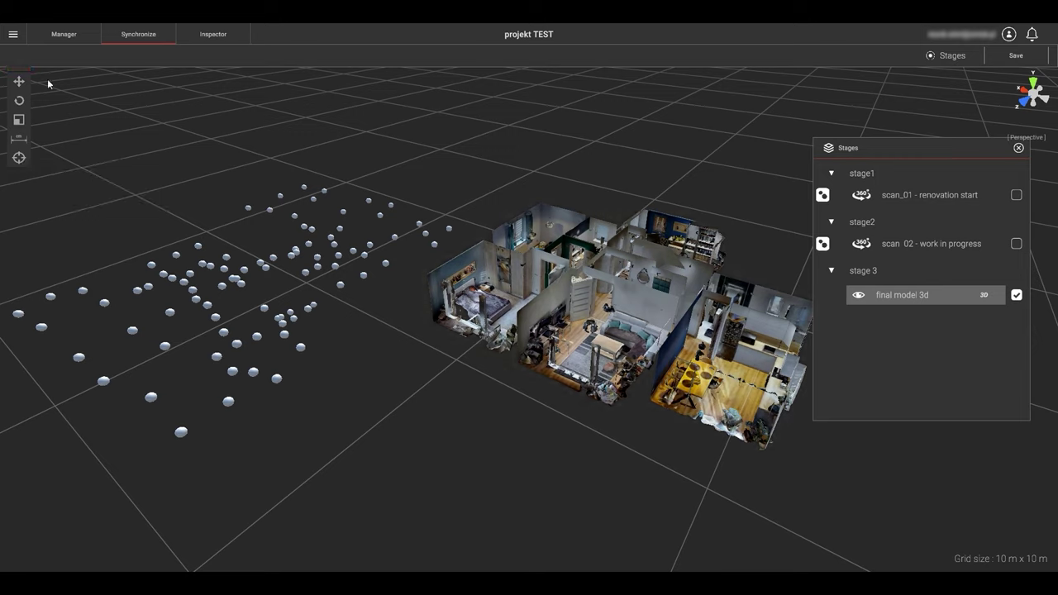
- Move final model 3d slightly along the world X axis to -15.85 m
{"action": "left_click", "coordinate": [18, 86]}
{"action": "mouse_move", "coordinate": [718, 294]}
{"action": "left_mouse_down"}
{"action": "mouse_move", "coordinate": [623, 262]}
{"action": "mouse_move", "coordinate": [721, 294]}
{"action": "mouse_move", "coordinate": [711, 291]}
{"action": "left_mouse_up"}
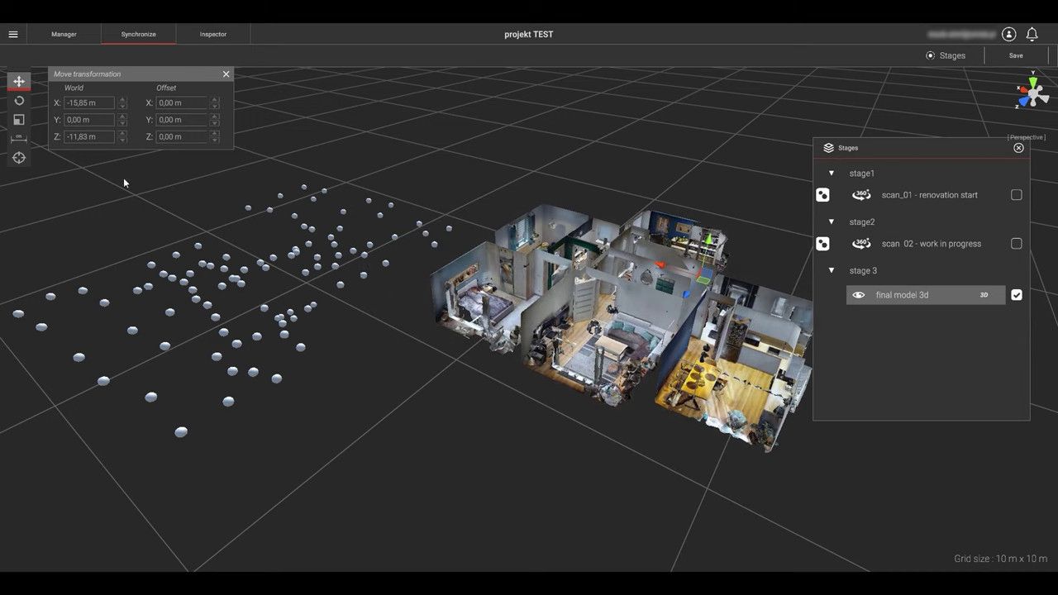
{"action": "left_click", "coordinate": [19, 158]}
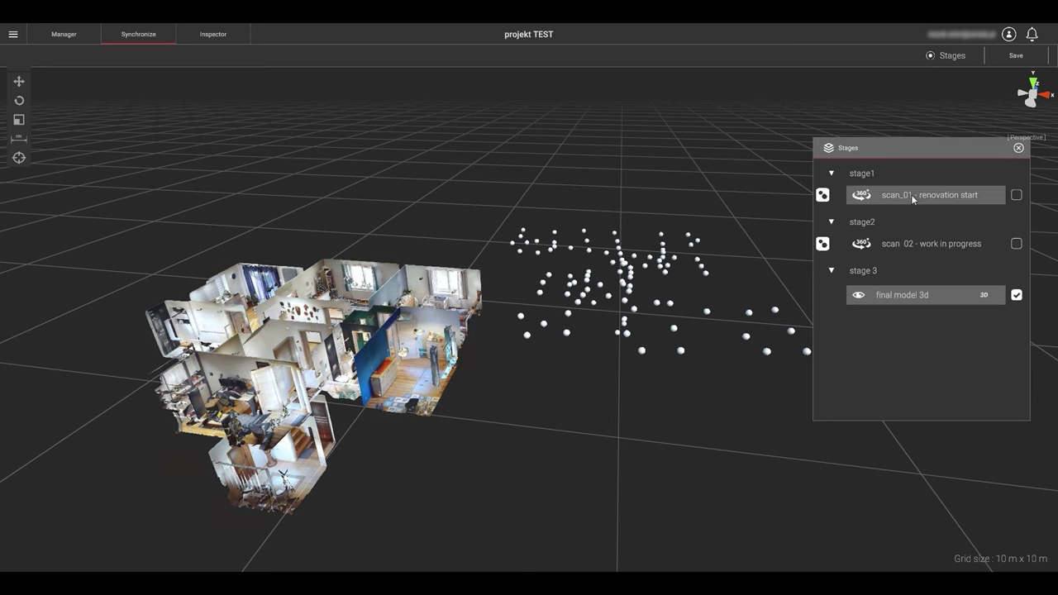
- Open the 360° walkthrough of scan_01 - renovation start and face the hallway wall with the niches
{"action": "left_click", "coordinate": [911, 194]}
{"action": "left_click_drag", "start_coordinate": [576, 413], "coordinate": [207, 372]}
{"action": "left_click", "coordinate": [548, 503]}
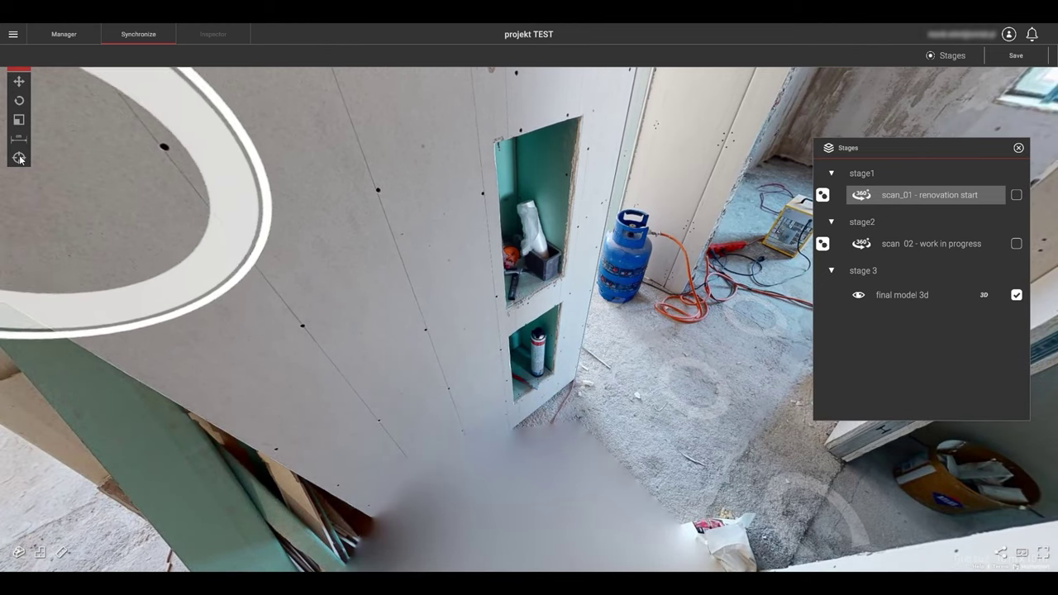
- Start a multi-point alignment for scan_01 - renovation start and place point 1A at the outer bottom corner of the lowest wall niche
{"action": "left_click", "coordinate": [18, 157]}
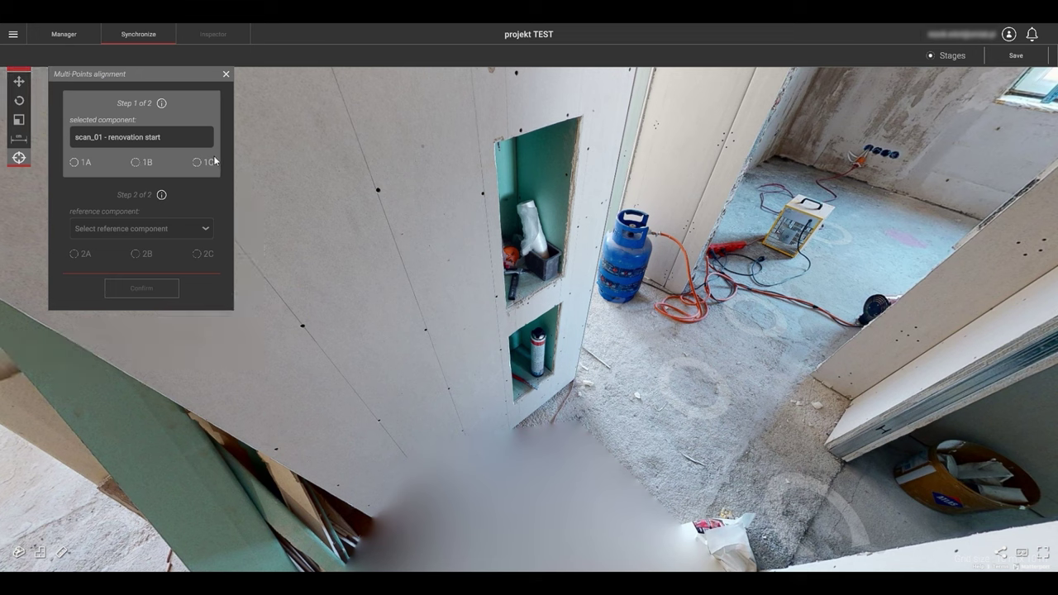
{"action": "left_click", "coordinate": [73, 163]}
{"action": "left_click", "coordinate": [553, 374]}
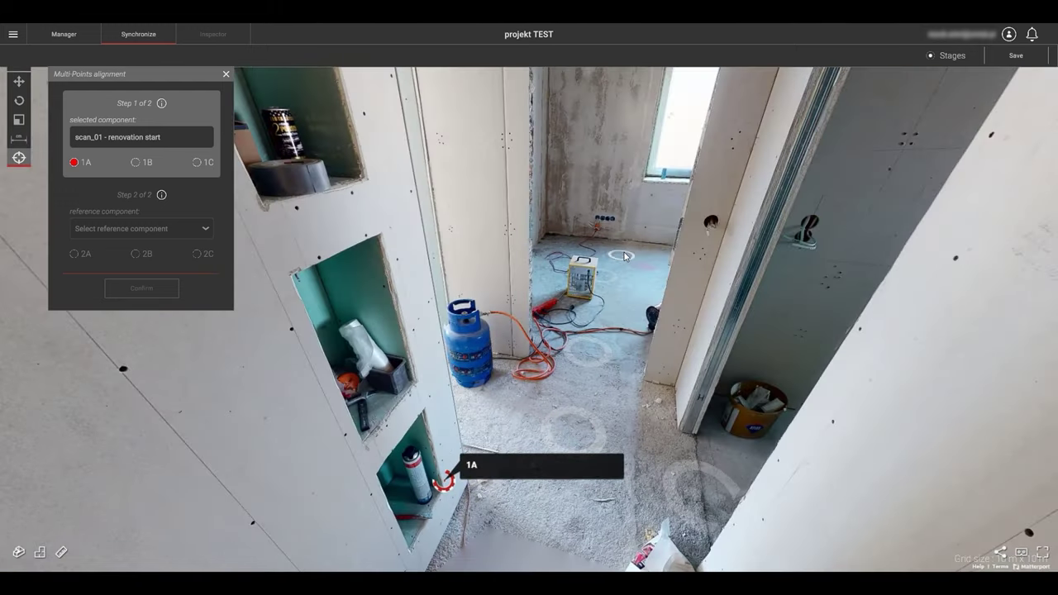
- Place alignment point 1B in the upper wall corner below the ceiling framing of the room beyond the hallway
{"action": "left_click", "coordinate": [624, 256]}
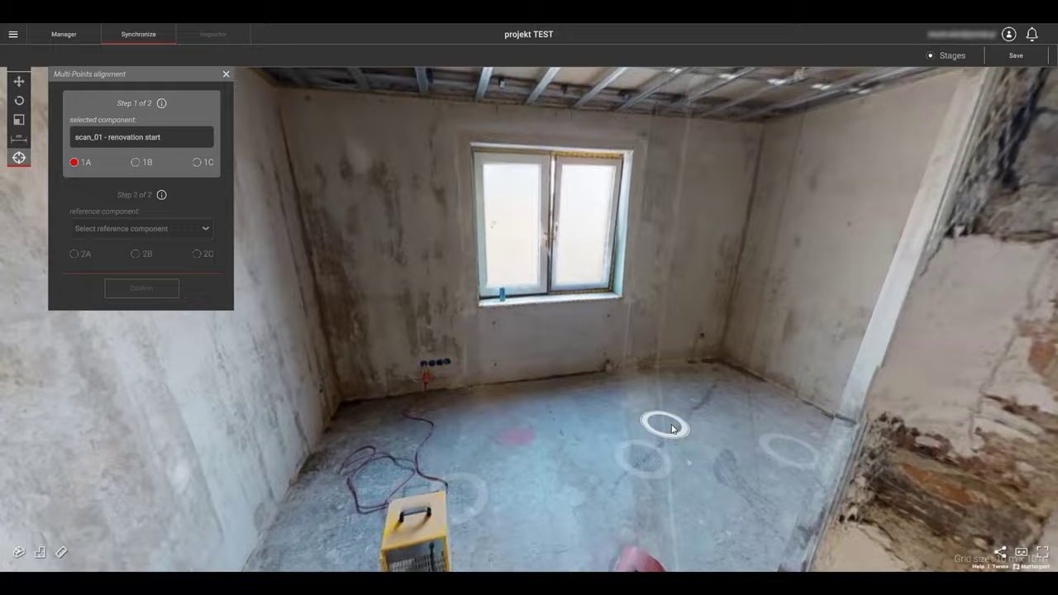
{"action": "left_click_drag", "start_coordinate": [672, 428], "coordinate": [504, 482]}
{"action": "left_click", "coordinate": [657, 447]}
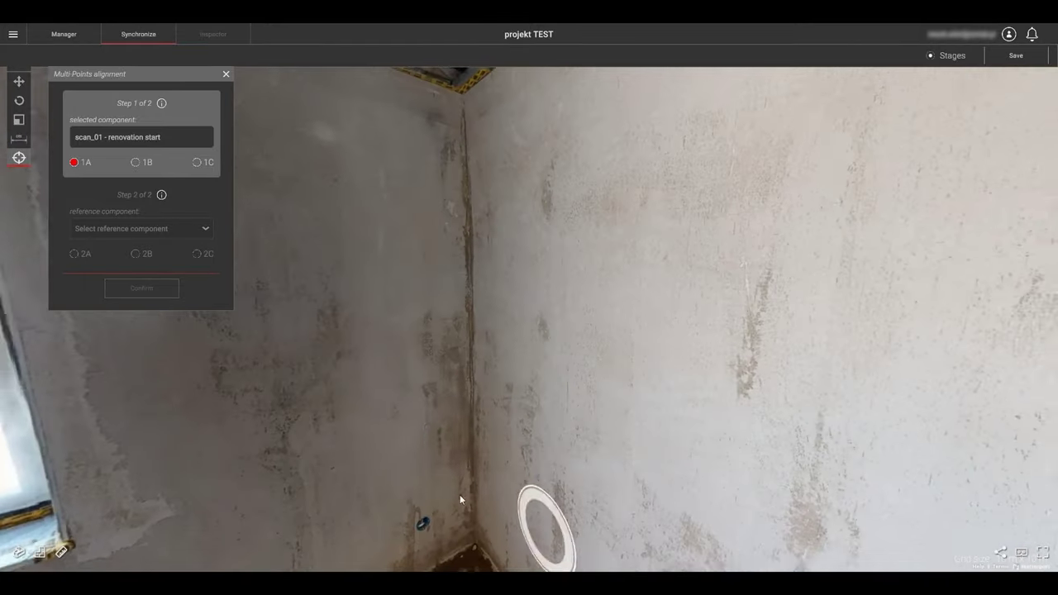
{"action": "left_click_drag", "start_coordinate": [438, 298], "coordinate": [466, 422]}
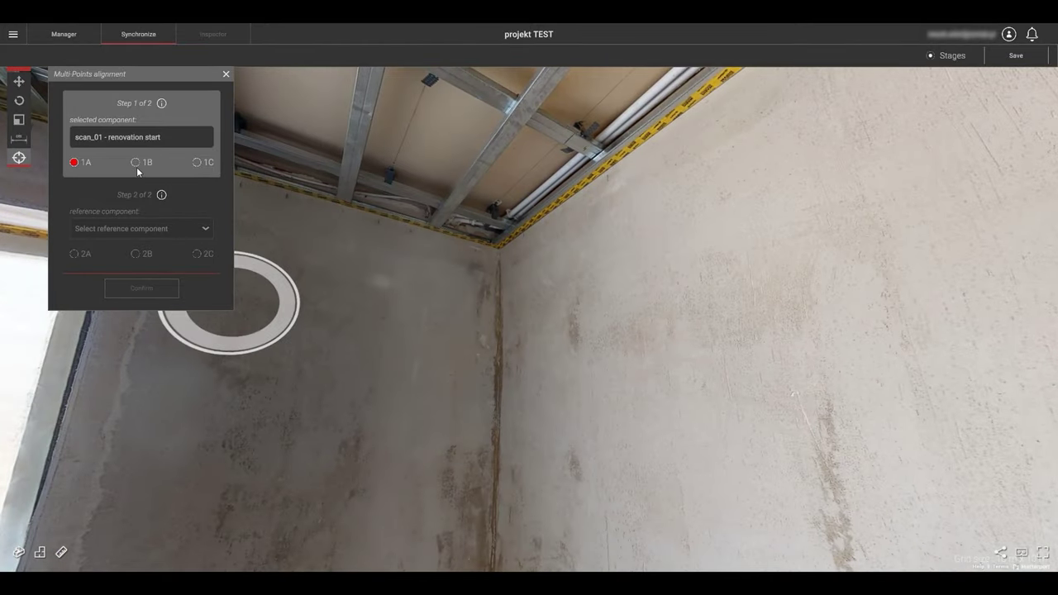
{"action": "left_click", "coordinate": [137, 165]}
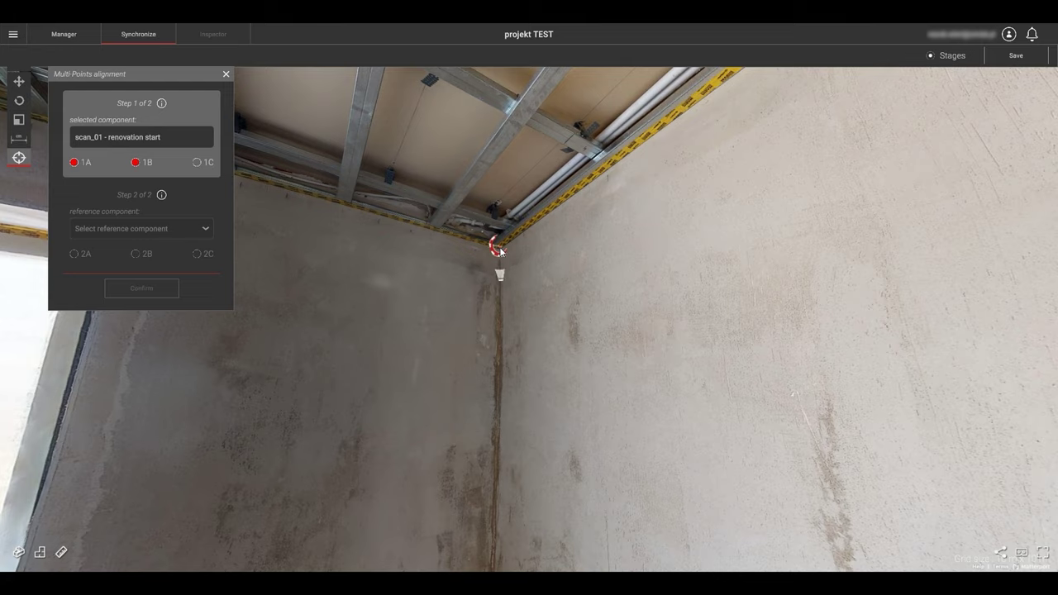
{"action": "left_click", "coordinate": [497, 254]}
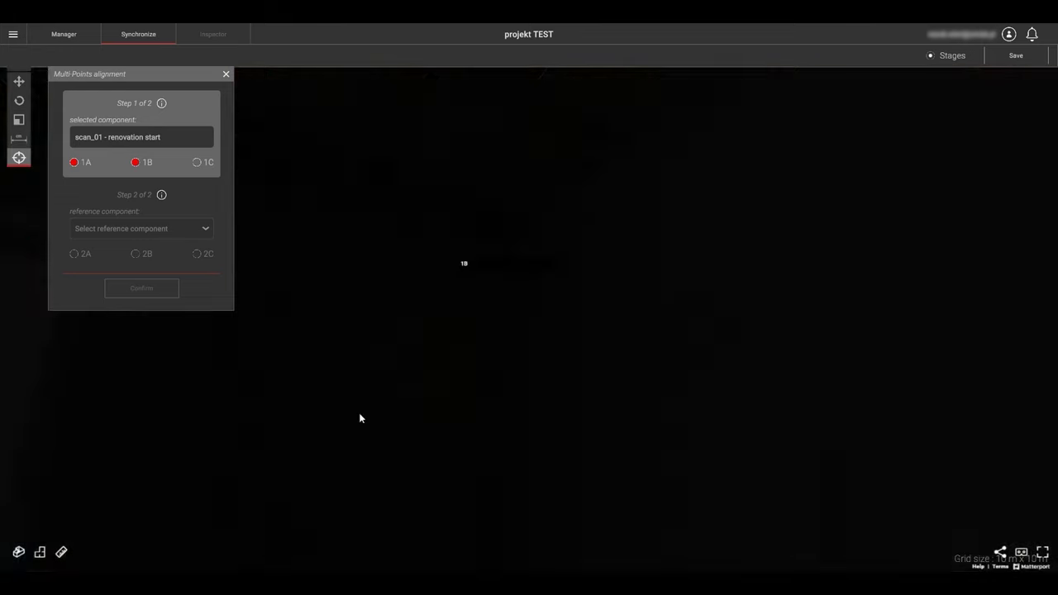
- Place alignment point 1C at the upper right corner of the window in the yellow room with the brick wall
{"action": "left_click_drag", "start_coordinate": [361, 416], "coordinate": [909, 376]}
{"action": "left_click", "coordinate": [430, 486]}
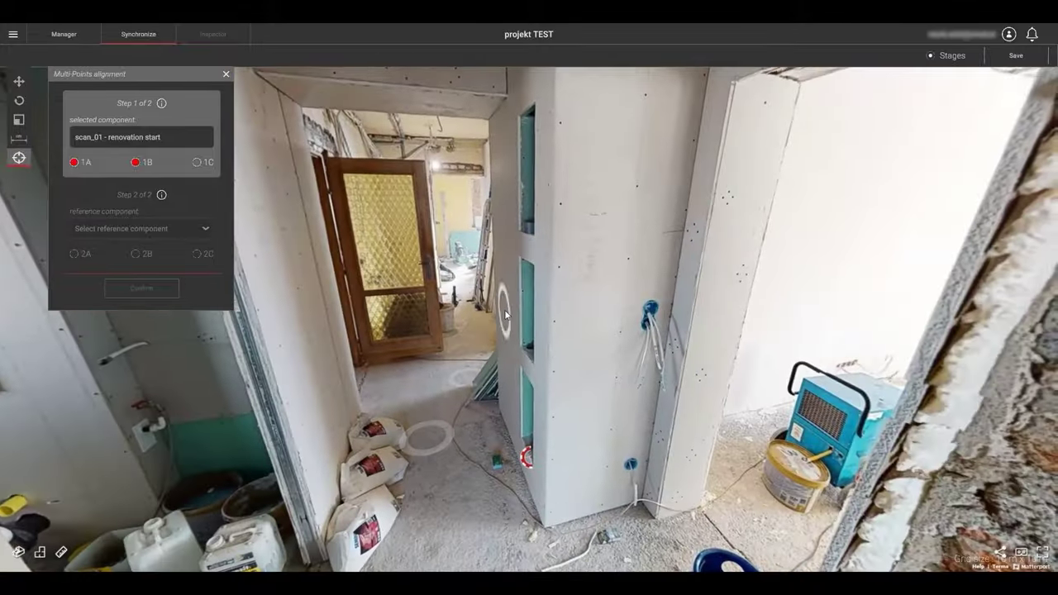
{"action": "left_click", "coordinate": [504, 310]}
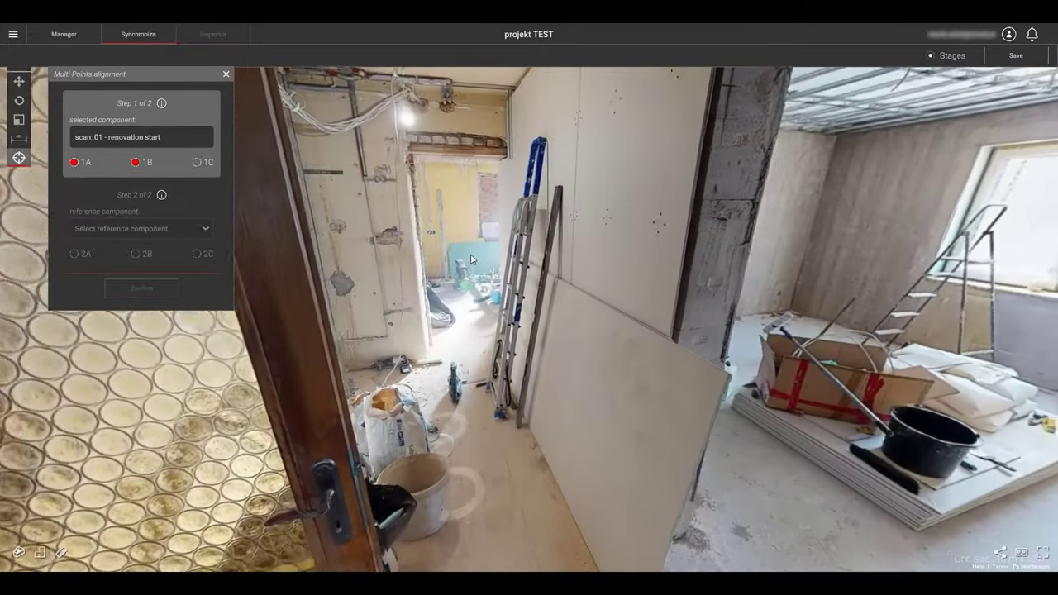
{"action": "left_click", "coordinate": [471, 259]}
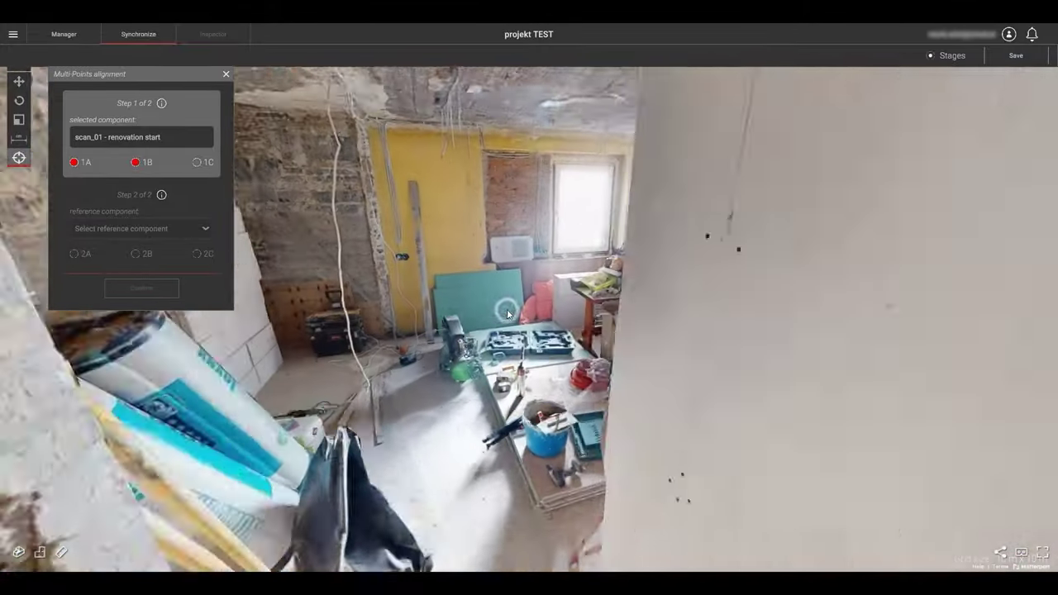
{"action": "left_click", "coordinate": [508, 312]}
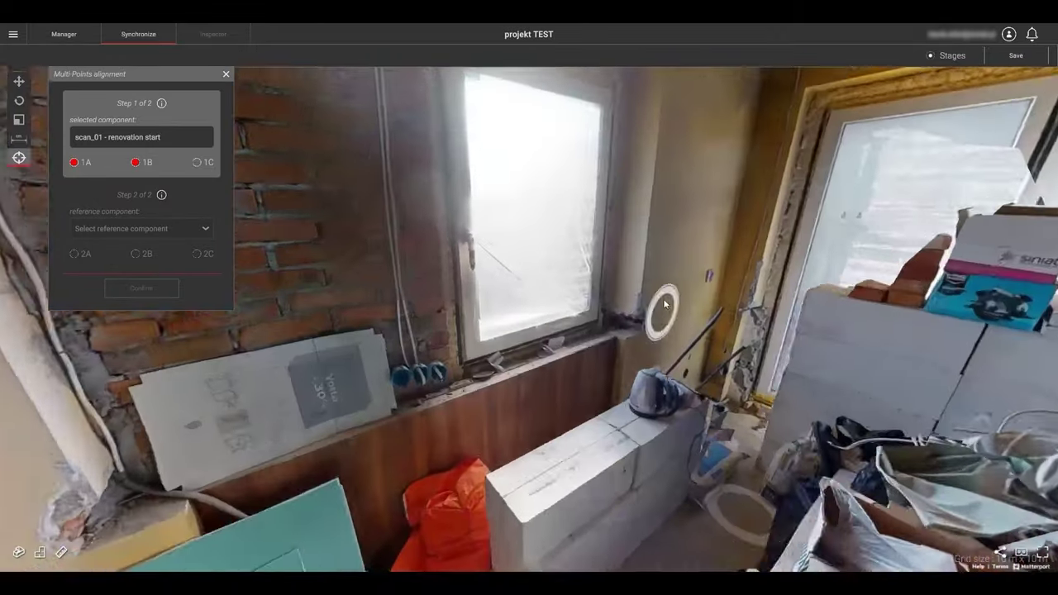
{"action": "left_click_drag", "start_coordinate": [664, 305], "coordinate": [755, 545]}
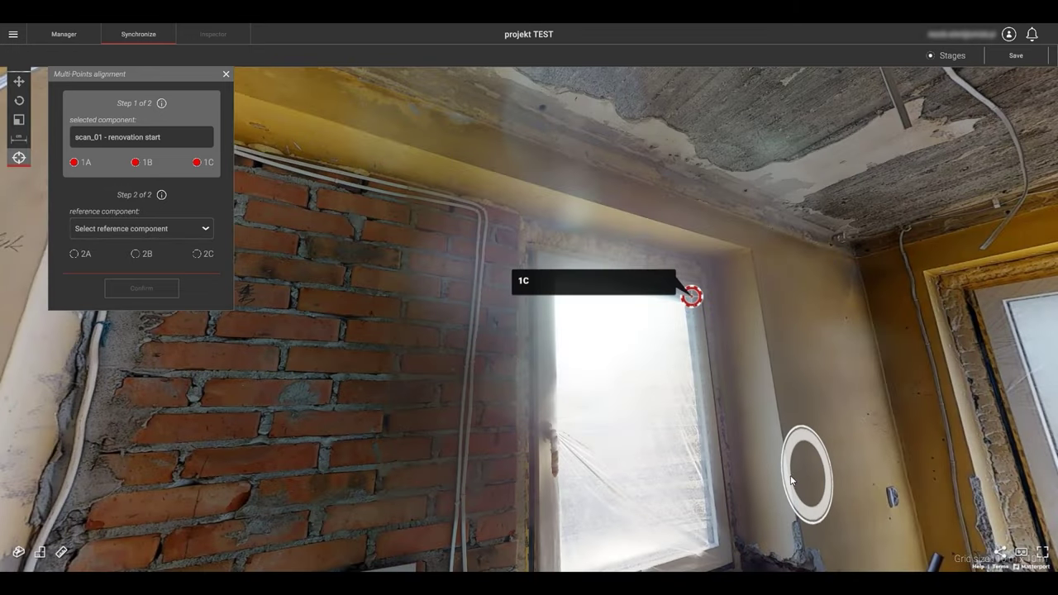
- Move on to the second stage of the multi-point alignment and choose final model 3d as the reference component
{"action": "left_click", "coordinate": [807, 476]}
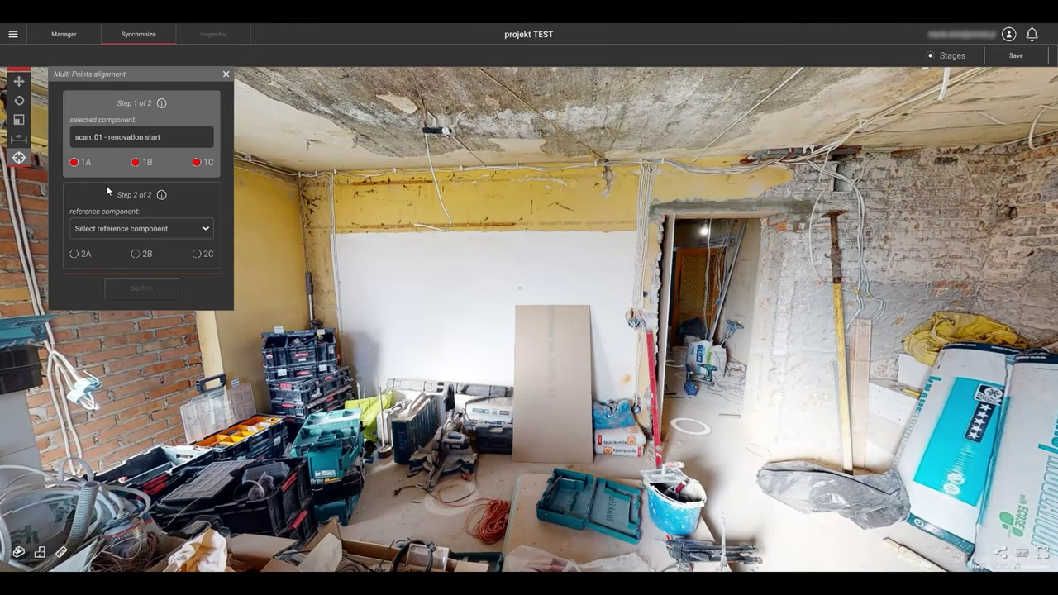
{"action": "left_click", "coordinate": [106, 187]}
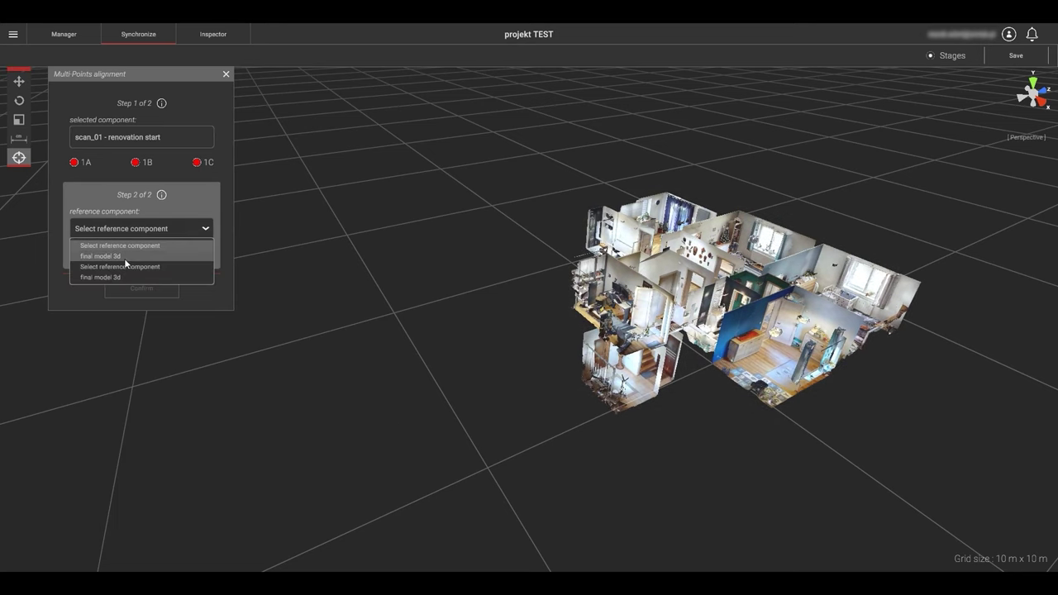
{"action": "left_click", "coordinate": [124, 257]}
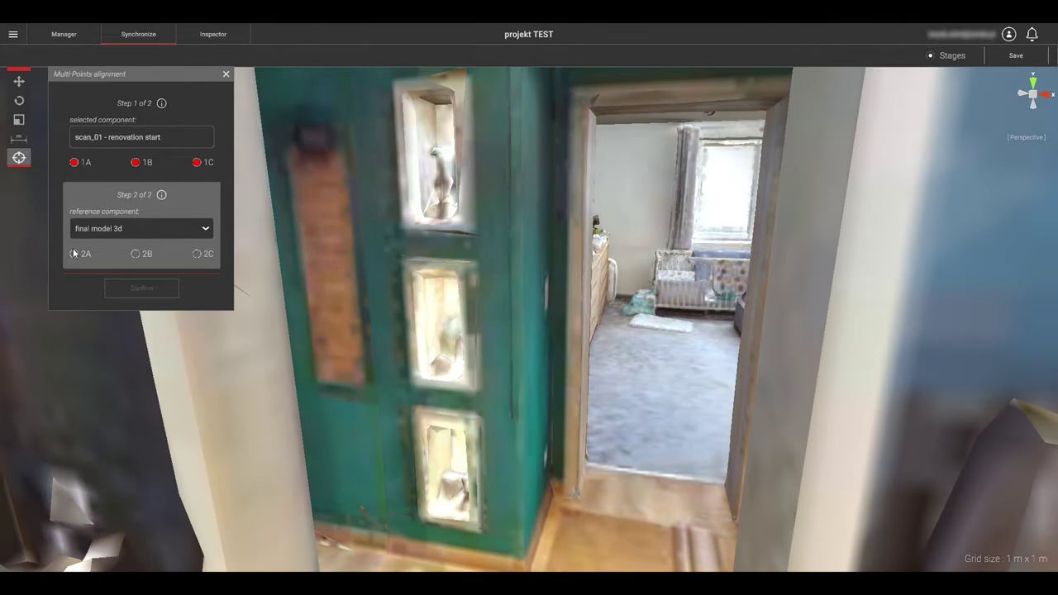
- Place reference point 2A on final model 3d at the lowest wall niche's outer bottom corner, consulting the enlarged 1A view
{"action": "left_click", "coordinate": [74, 253]}
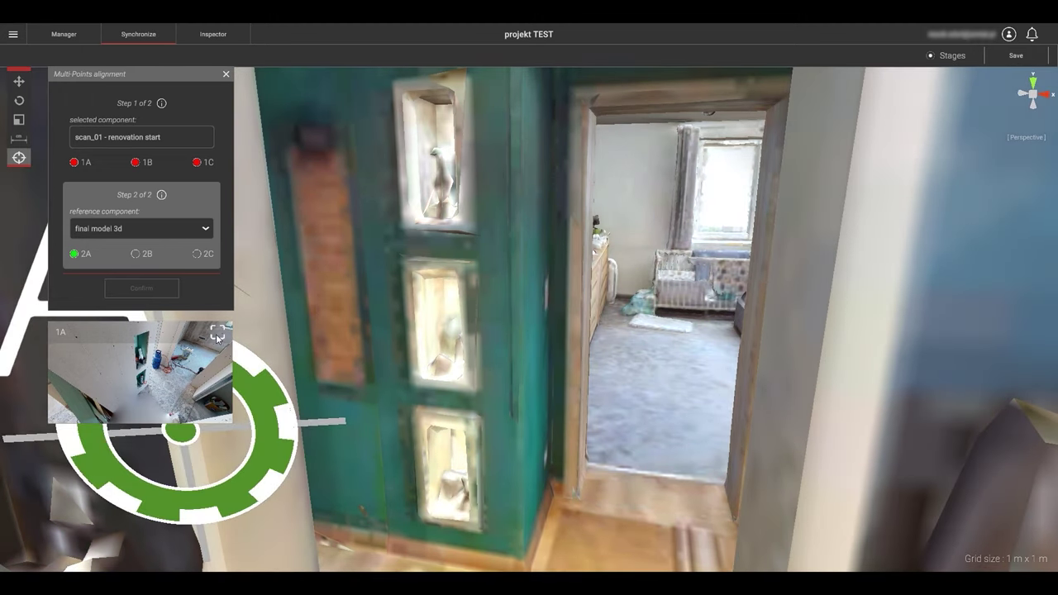
{"action": "left_click", "coordinate": [218, 331]}
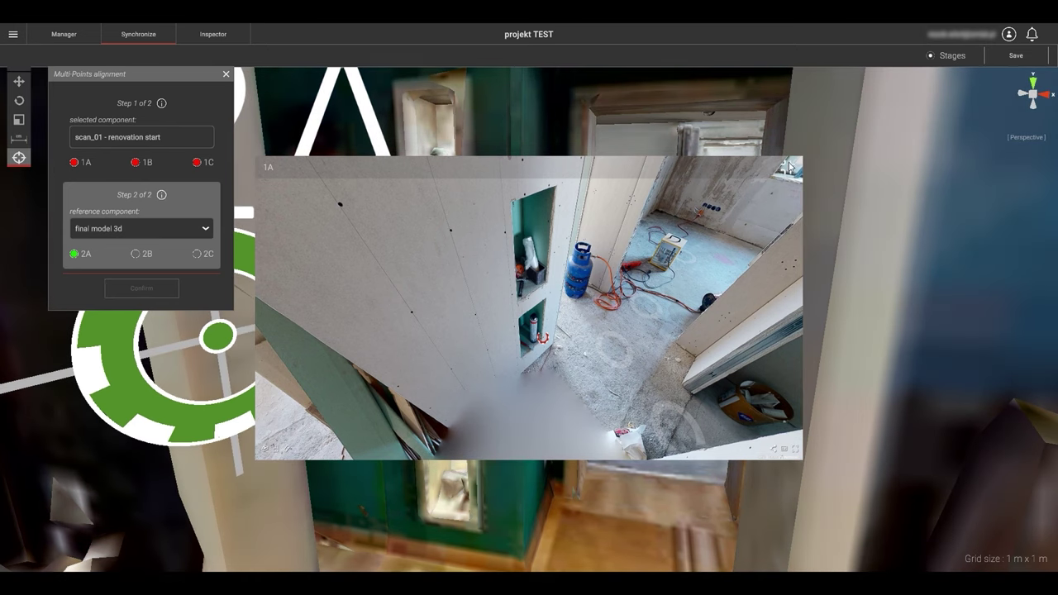
{"action": "left_click", "coordinate": [789, 167]}
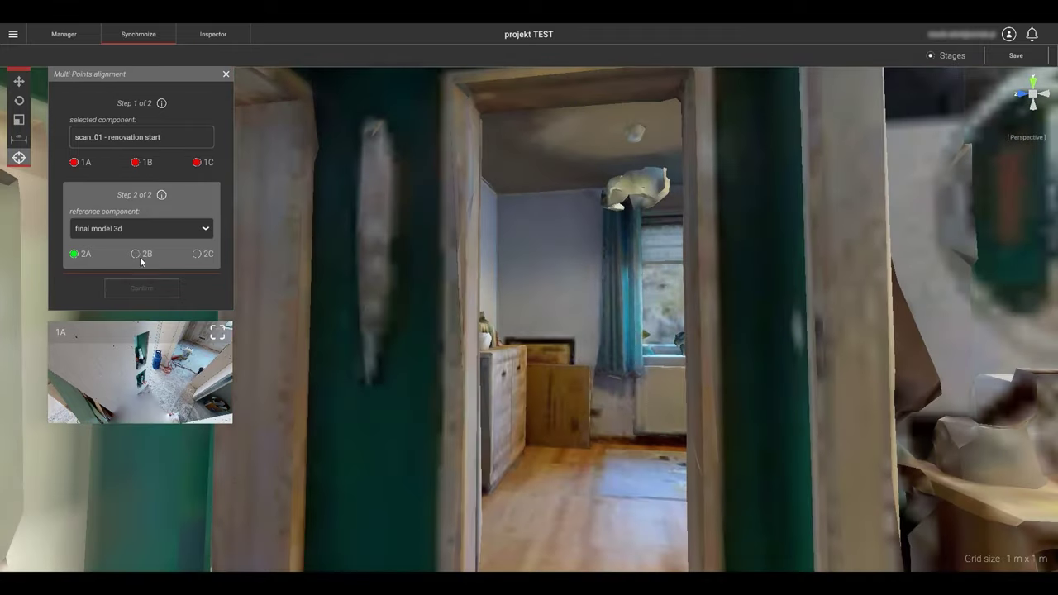
- Place reference point 2B in the upper wall corner of the room beyond the hallway and point 2C at the window's upper right corner
{"action": "left_click", "coordinate": [135, 254]}
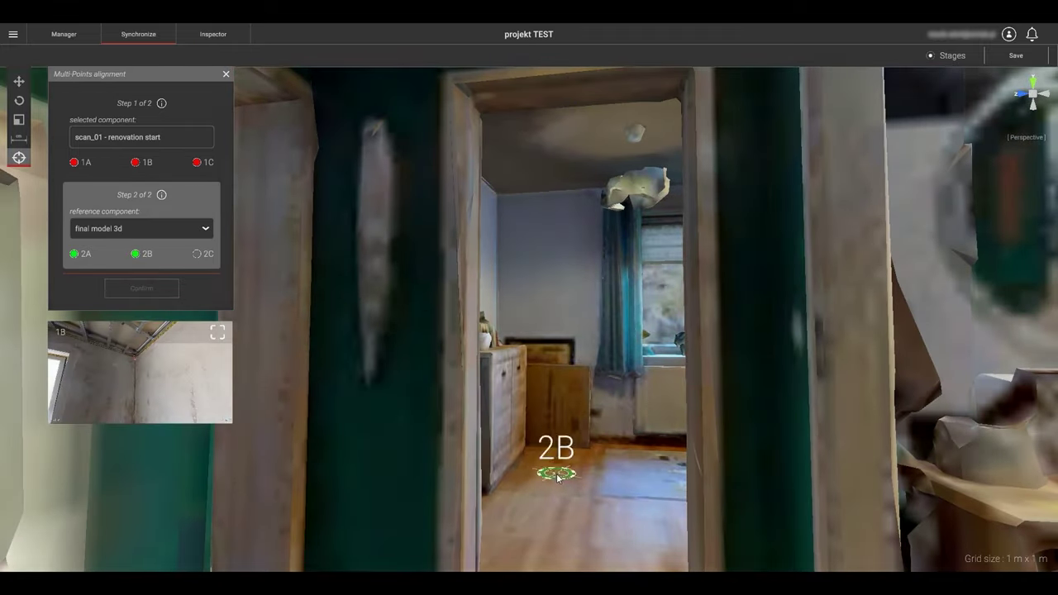
{"action": "scroll", "coordinate": [557, 474], "scroll_direction": "up", "scroll_amount": 5}
{"action": "mouse_move", "coordinate": [556, 473]}
{"action": "right_mouse_down"}
{"action": "mouse_move", "coordinate": [620, 463]}
{"action": "mouse_move", "coordinate": [638, 445]}
{"action": "mouse_move", "coordinate": [641, 495]}
{"action": "right_mouse_up"}
{"action": "scroll", "coordinate": [639, 494], "scroll_direction": "up", "scroll_amount": 5}
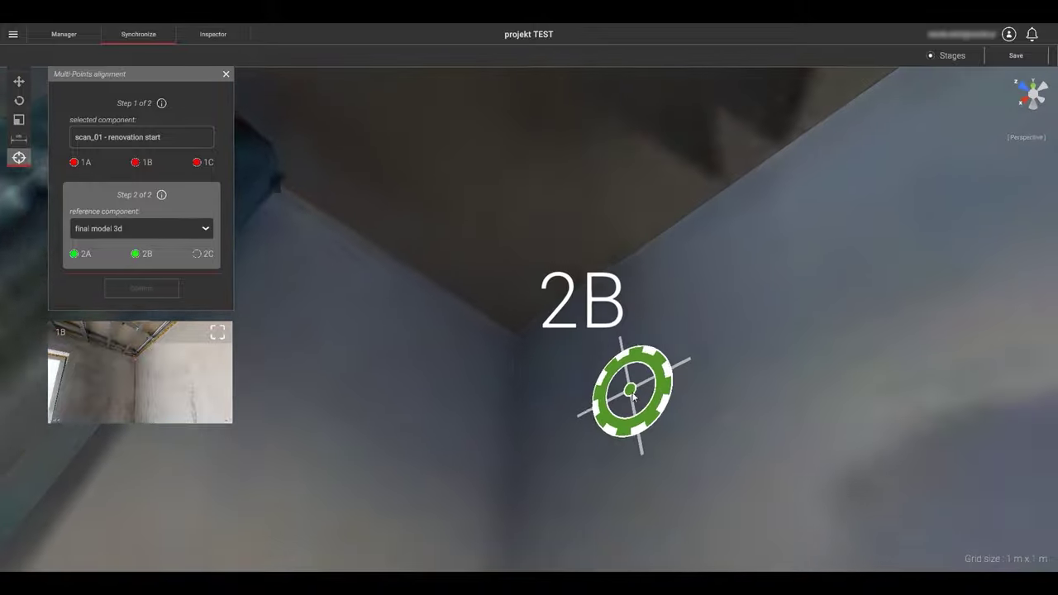
{"action": "scroll", "coordinate": [516, 343], "scroll_direction": "up", "scroll_amount": 3}
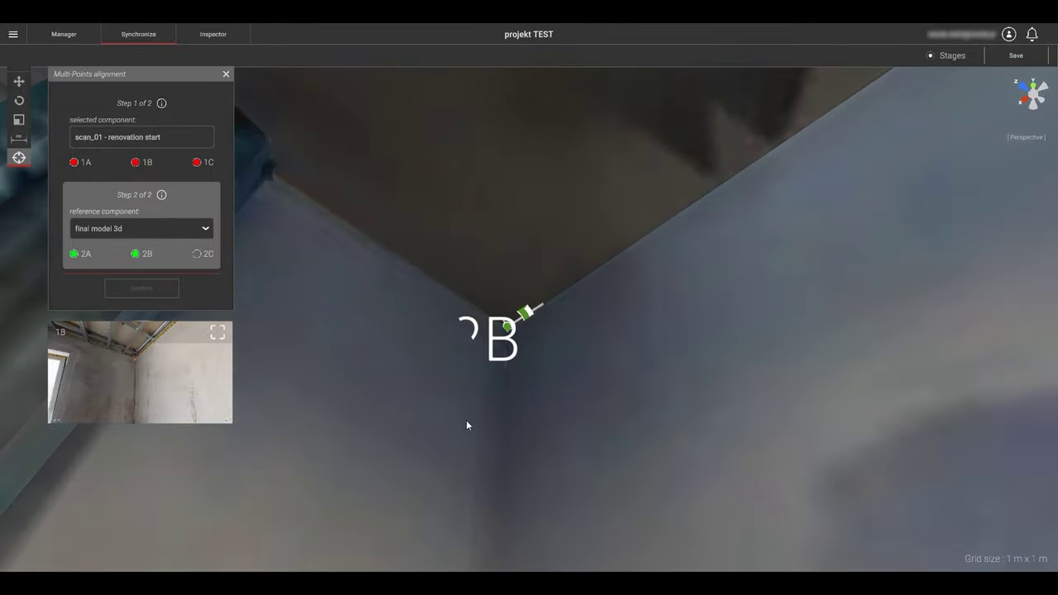
{"action": "right_click_drag", "start_coordinate": [466, 421], "coordinate": [137, 462]}
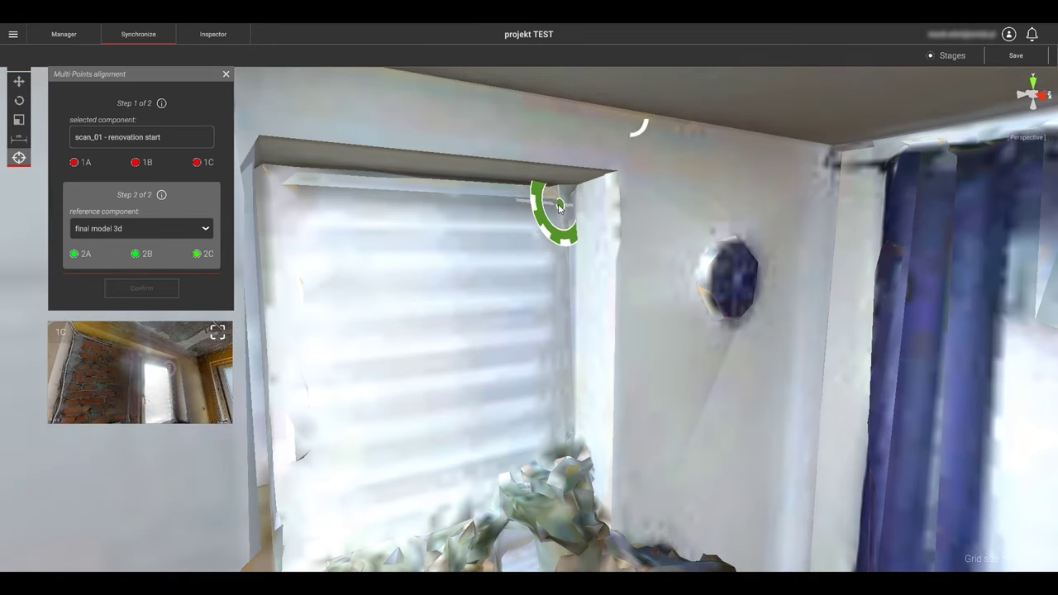
{"action": "left_click", "coordinate": [559, 205]}
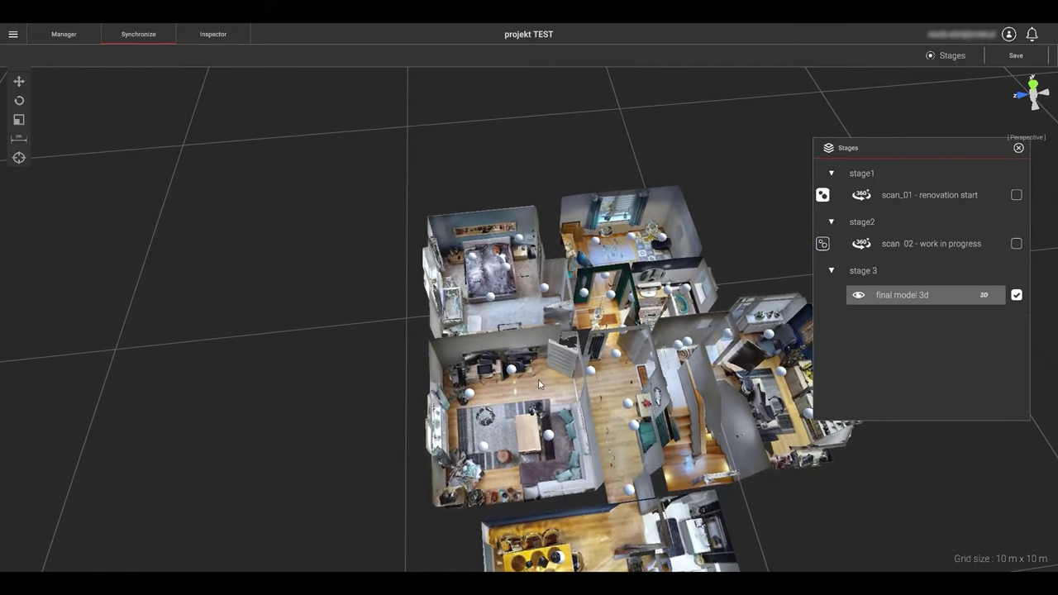
- Check the alignment by toggling the scan_01 points over the final model, and tick scan_01 - renovation start in the stages list
{"action": "left_click", "coordinate": [822, 196]}
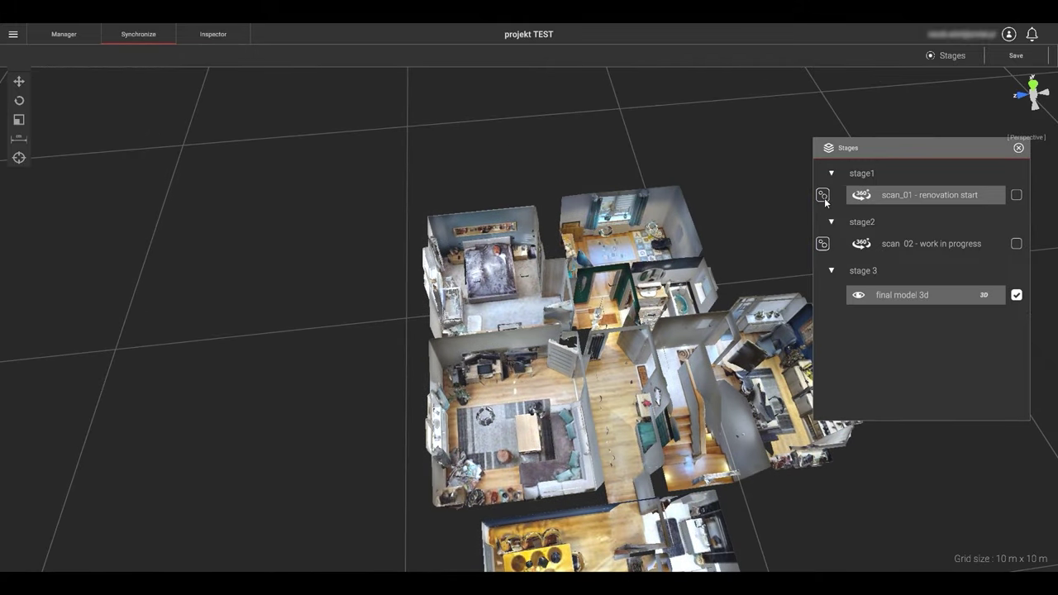
{"action": "left_click", "coordinate": [822, 196]}
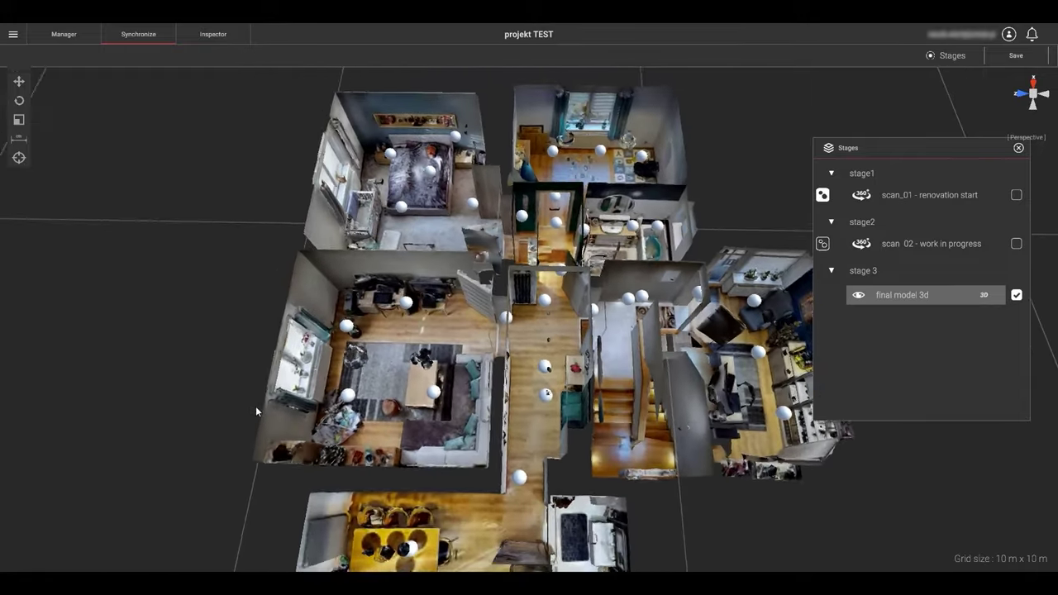
{"action": "scroll", "coordinate": [255, 411], "scroll_direction": "up", "scroll_amount": 5}
{"action": "middle_click_drag", "start_coordinate": [256, 411], "coordinate": [290, 514]}
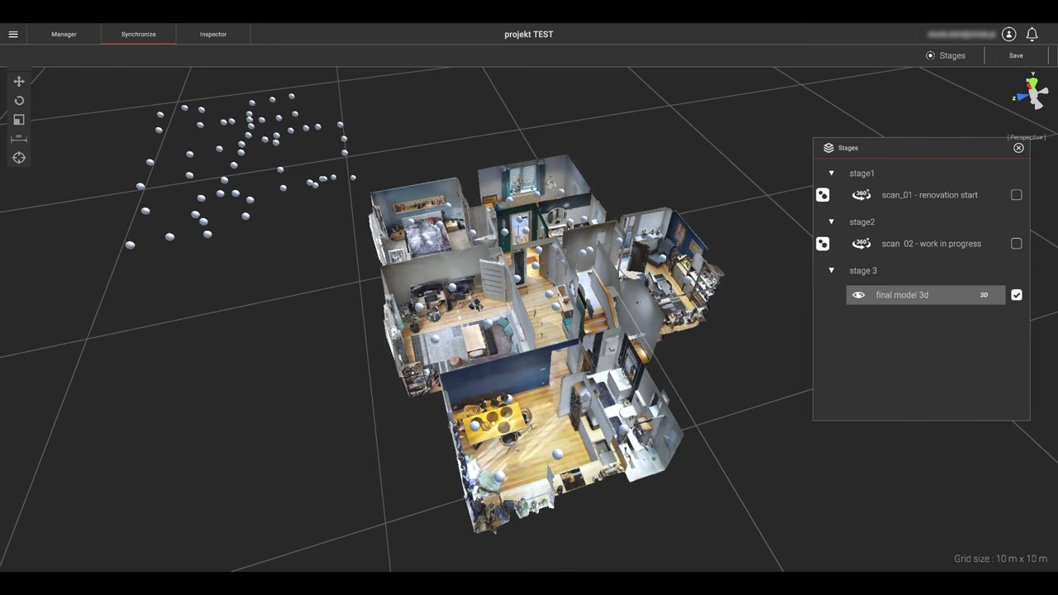
{"action": "left_click", "coordinate": [823, 195]}
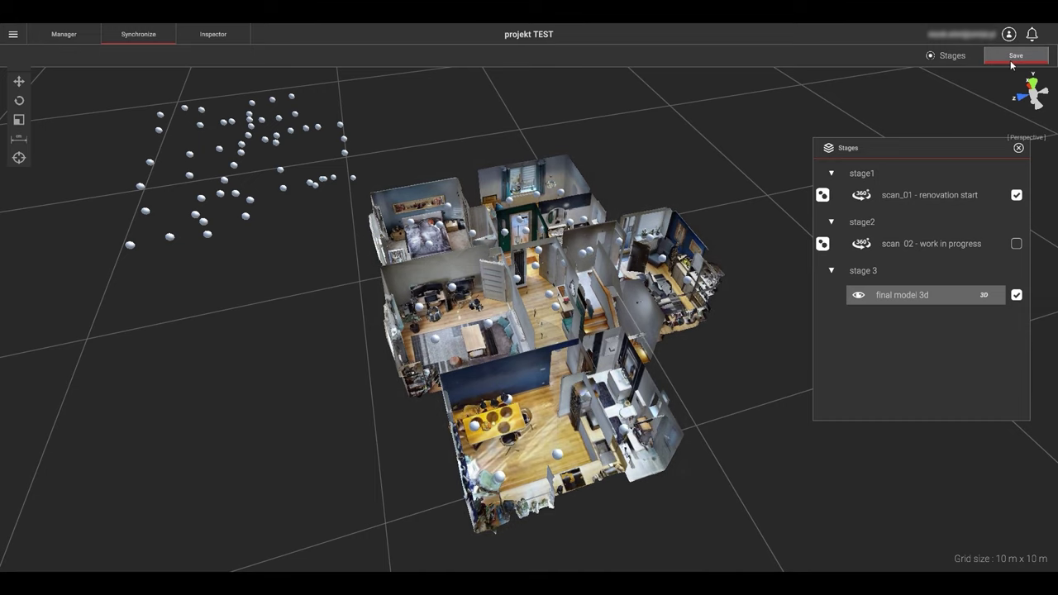
- In the walkthrough of scan_02 - work in progress, start a multi-point alignment and place point 1A at the window recess's upper right outer corner
{"action": "left_click", "coordinate": [908, 244]}
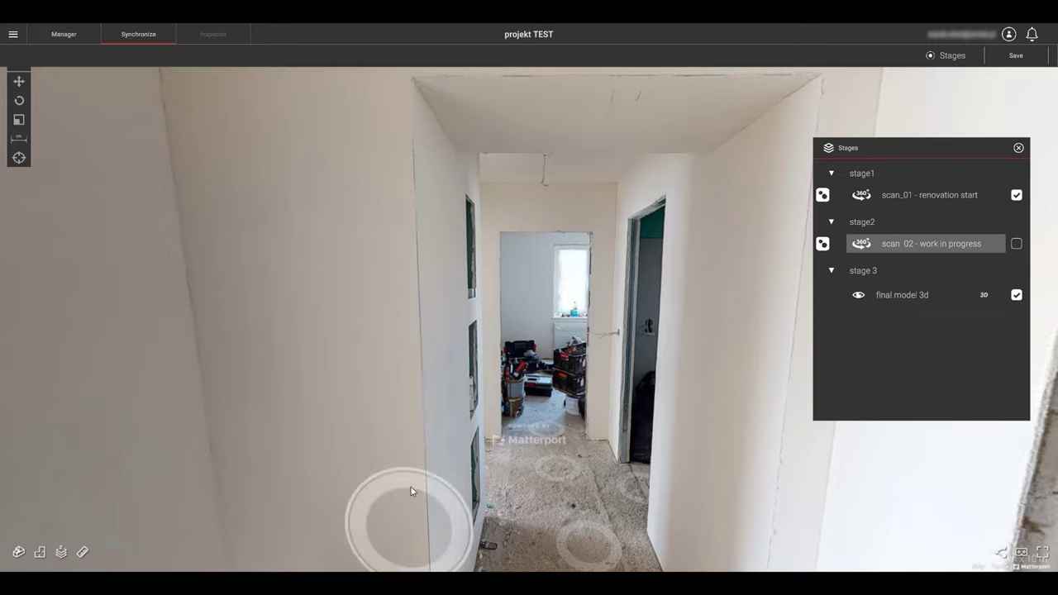
{"action": "left_click_drag", "start_coordinate": [347, 488], "coordinate": [644, 394]}
{"action": "left_click_drag", "start_coordinate": [359, 385], "coordinate": [560, 396]}
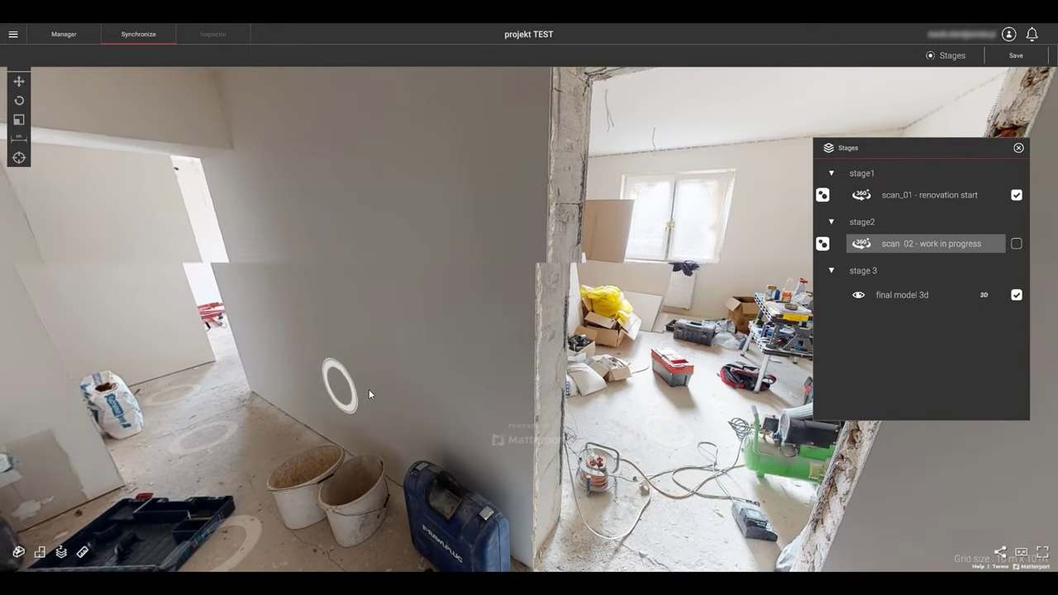
{"action": "left_click_drag", "start_coordinate": [246, 405], "coordinate": [295, 414]}
{"action": "left_click", "coordinate": [239, 369]}
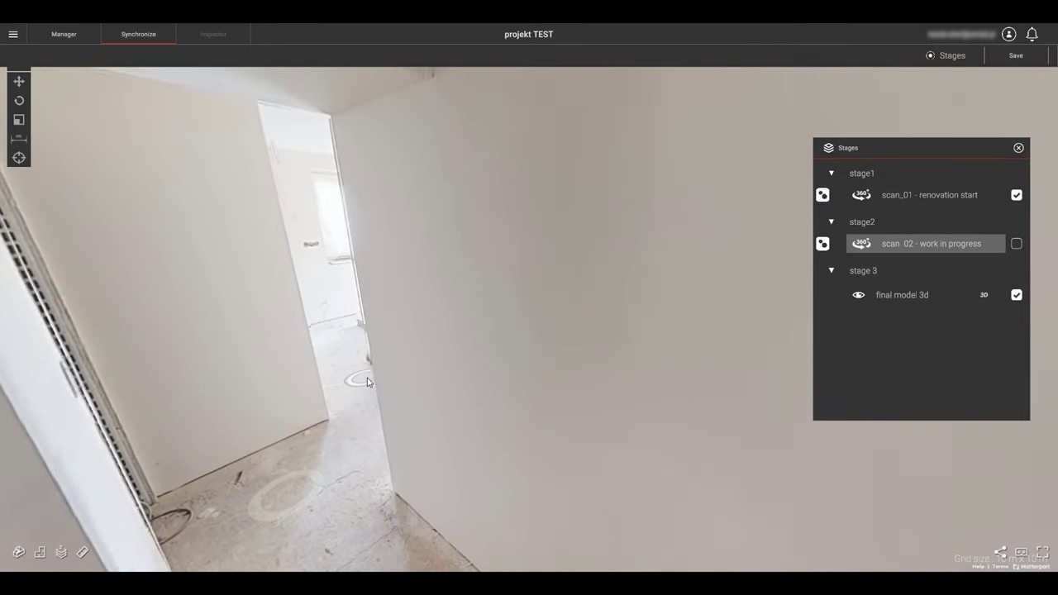
{"action": "left_click", "coordinate": [368, 382]}
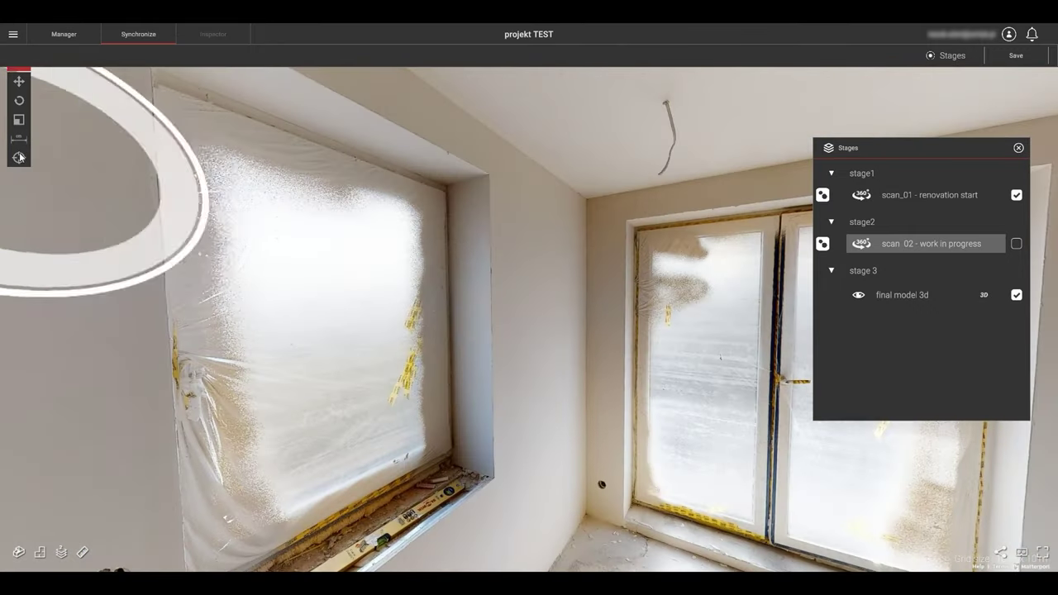
{"action": "left_click", "coordinate": [19, 157]}
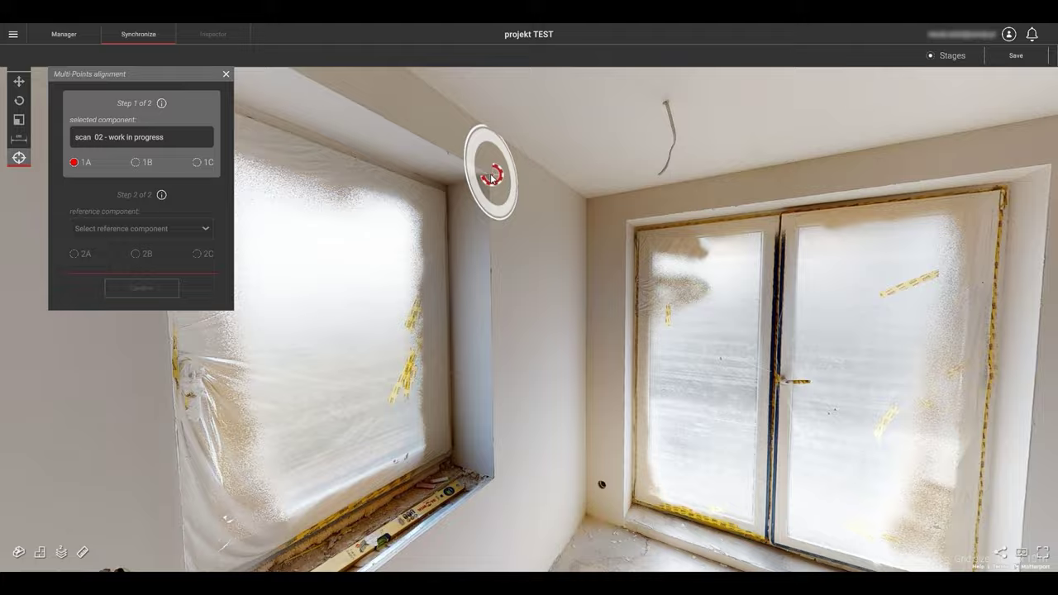
- Place alignment point 1B of scan_02 at the outer bottom corner of the lowest wall niche in the hallway
{"action": "mouse_move", "coordinate": [244, 363]}
{"action": "left_mouse_down"}
{"action": "mouse_move", "coordinate": [205, 352]}
{"action": "mouse_move", "coordinate": [640, 396]}
{"action": "left_mouse_up"}
{"action": "left_click", "coordinate": [517, 467]}
{"action": "left_click", "coordinate": [526, 470]}
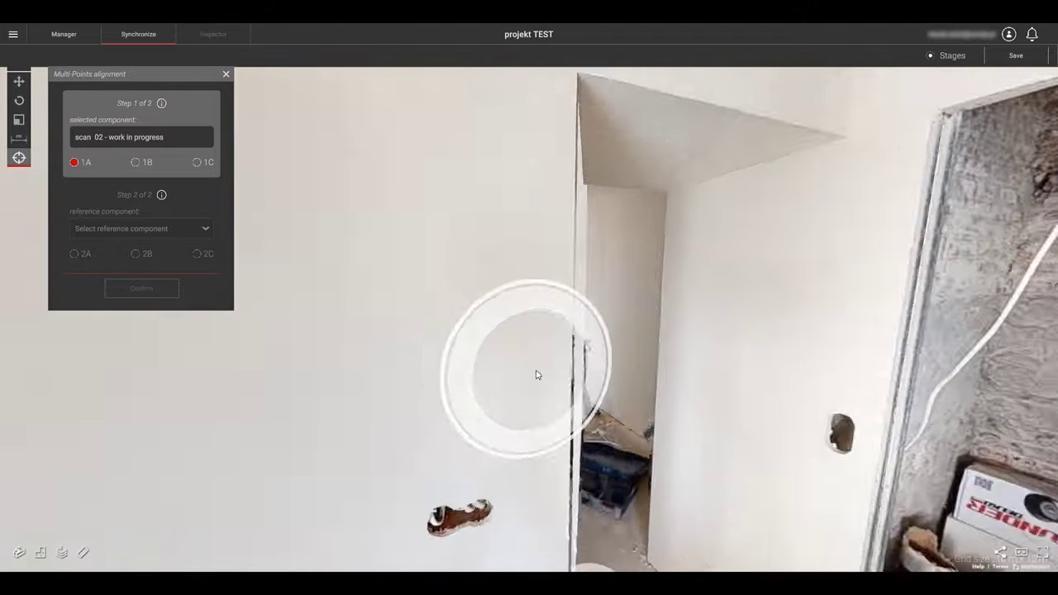
{"action": "left_click_drag", "start_coordinate": [536, 374], "coordinate": [425, 395]}
{"action": "left_click", "coordinate": [427, 395]}
{"action": "left_click", "coordinate": [476, 428]}
{"action": "left_click", "coordinate": [487, 498]}
{"action": "left_click_drag", "start_coordinate": [486, 498], "coordinate": [517, 337]}
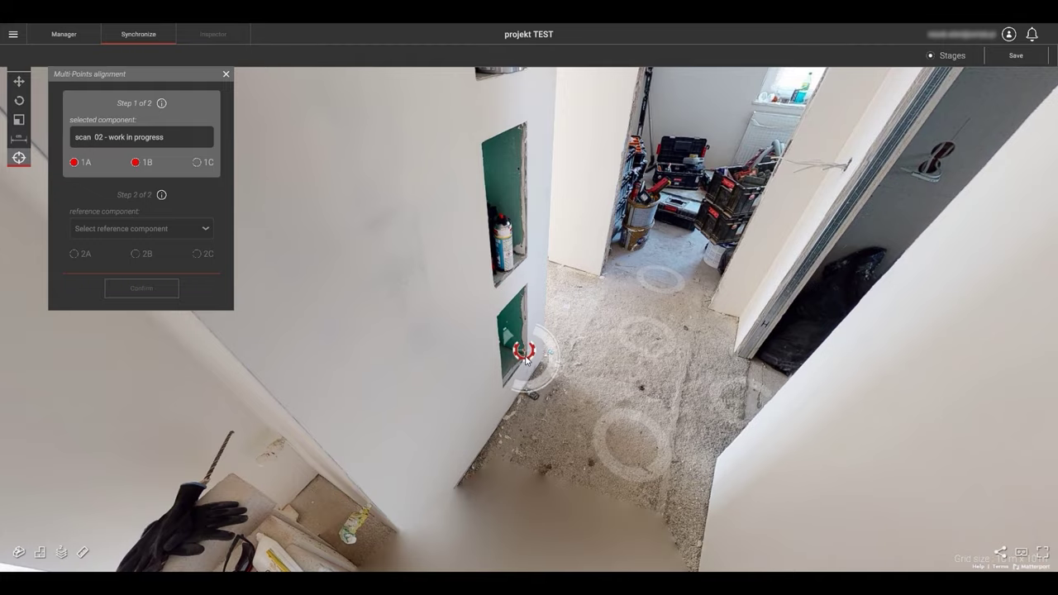
{"action": "left_click", "coordinate": [524, 358]}
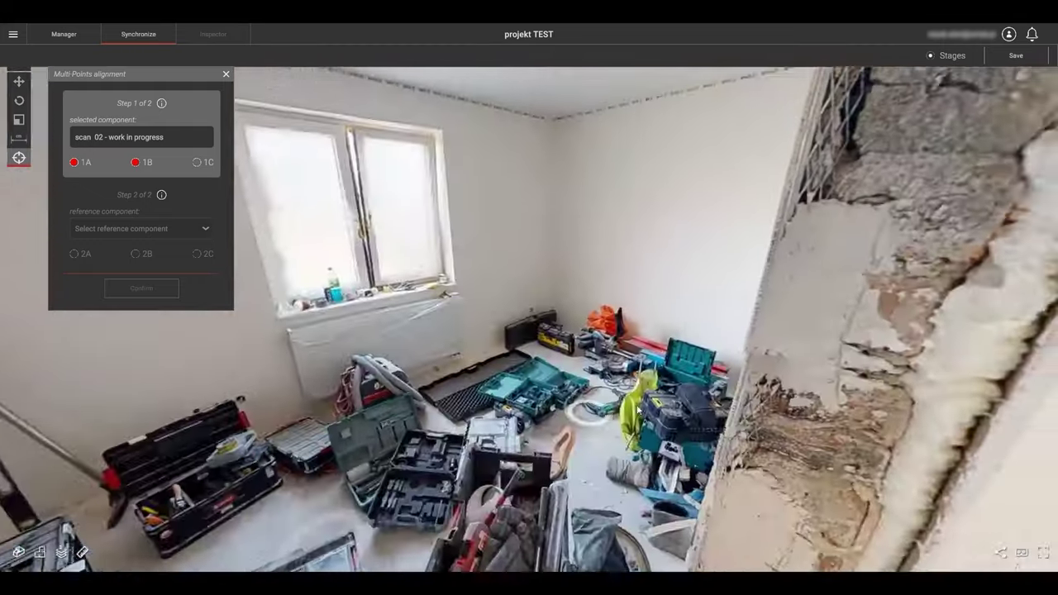
- Place alignment point 1C of scan_02 in the upper wall corner beside the window in the room beyond the hallway
{"action": "left_click", "coordinate": [637, 409]}
{"action": "left_click_drag", "start_coordinate": [608, 312], "coordinate": [589, 496]}
{"action": "left_click", "coordinate": [199, 164]}
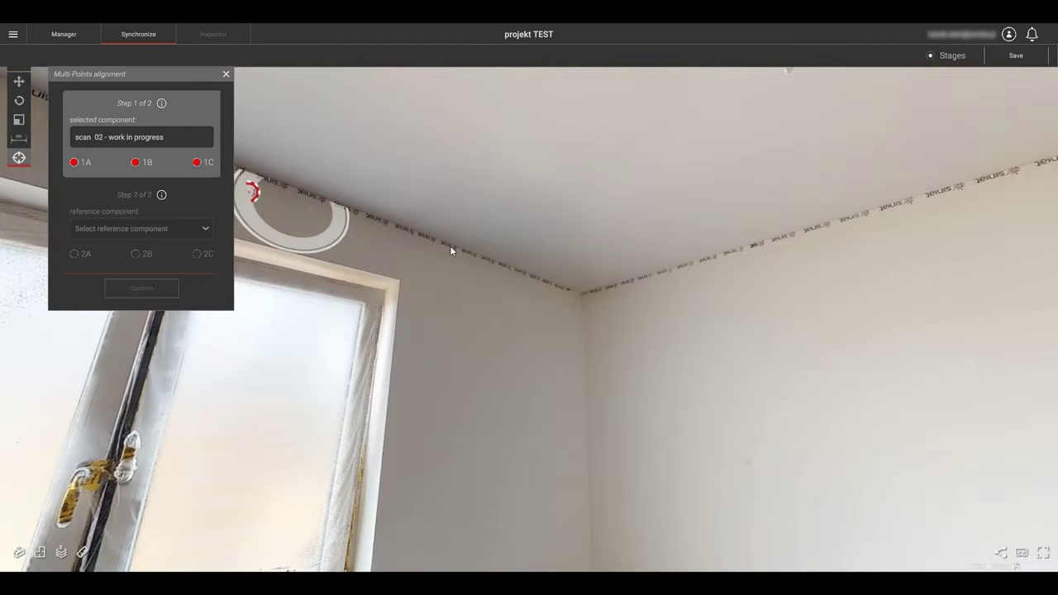
{"action": "left_click", "coordinate": [583, 296]}
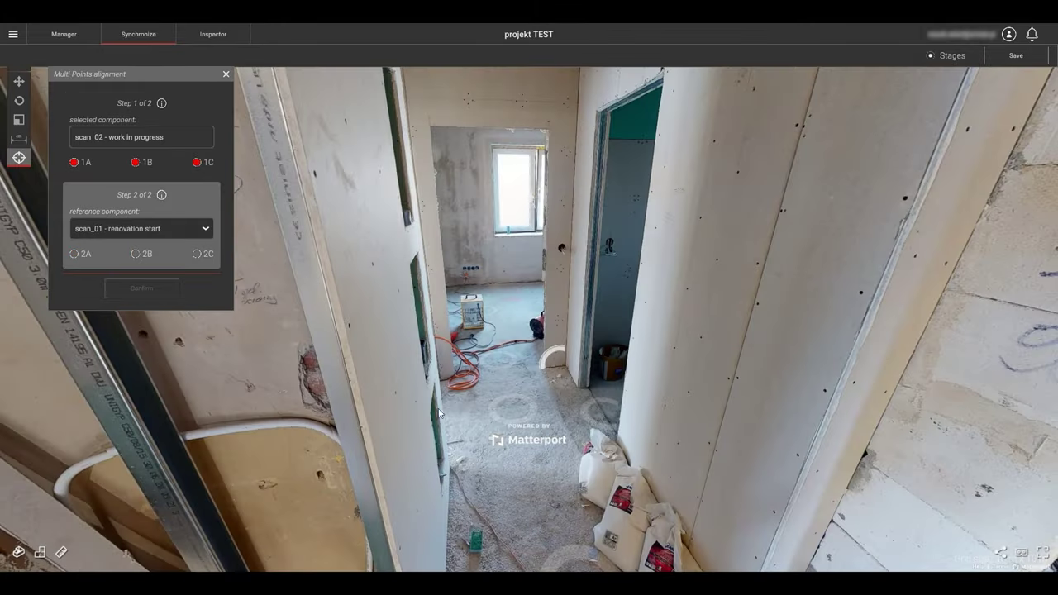
- With scan_01 - renovation start as the reference component, place point 2A at the upper right outer corner of the yellow room's window recess
{"action": "left_click_drag", "start_coordinate": [315, 414], "coordinate": [697, 402]}
{"action": "left_click_drag", "start_coordinate": [397, 446], "coordinate": [662, 458]}
{"action": "left_click", "coordinate": [344, 316]}
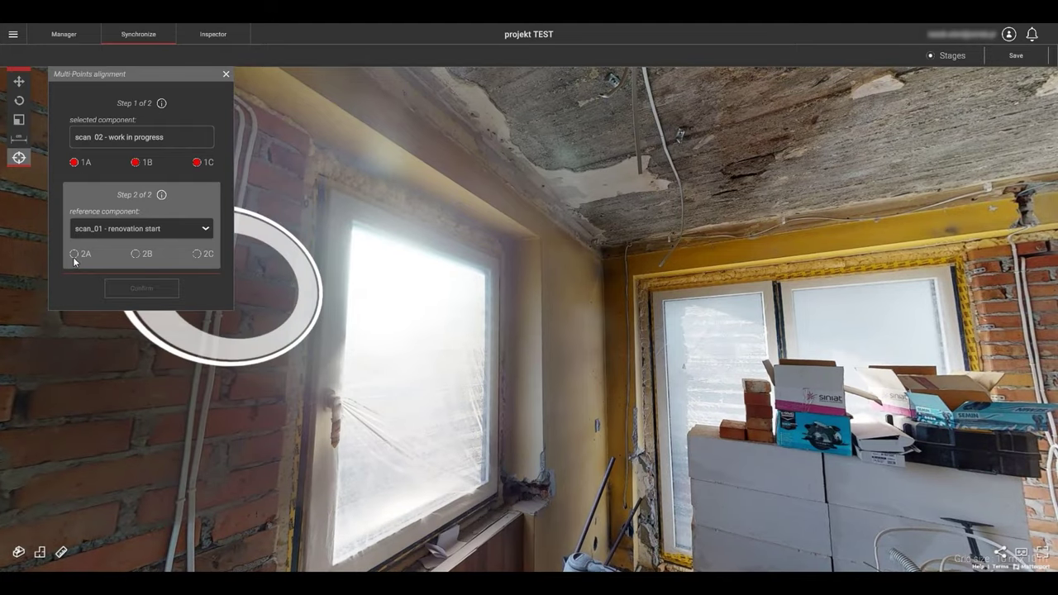
{"action": "left_click", "coordinate": [73, 253]}
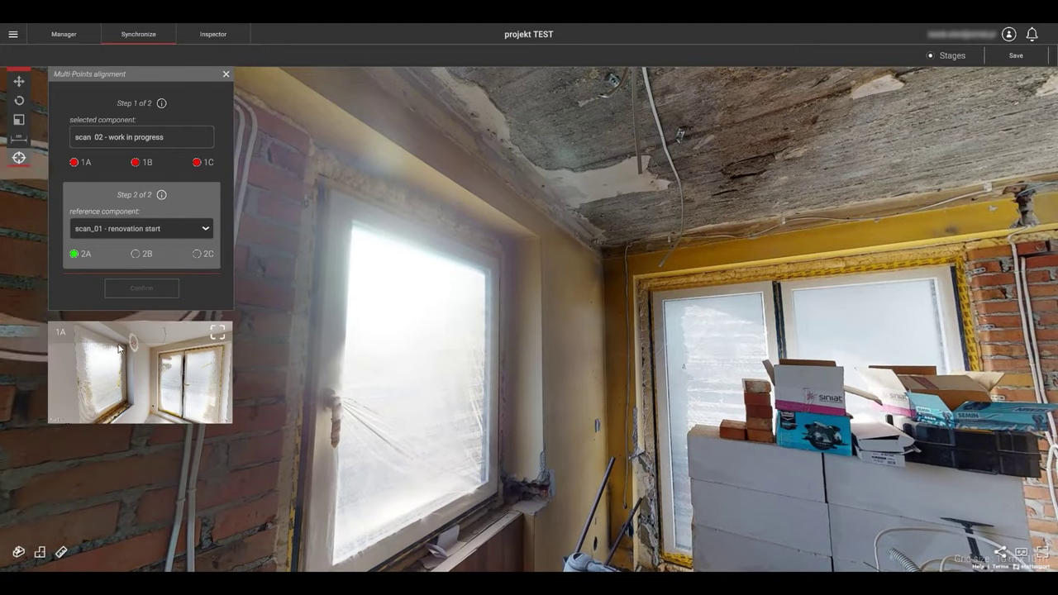
{"action": "left_click", "coordinate": [545, 241]}
- Place reference point 2B of scan_01 at the outer bottom corner of the lowest hallway niche
{"action": "left_click_drag", "start_coordinate": [737, 441], "coordinate": [454, 372]}
{"action": "left_click", "coordinate": [546, 378]}
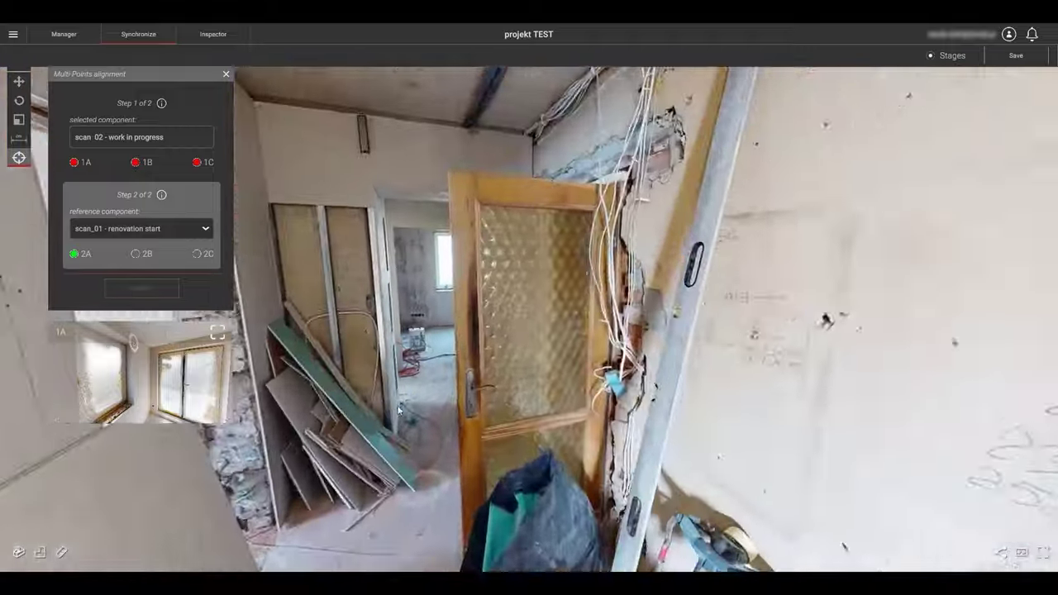
{"action": "left_click", "coordinate": [454, 372]}
{"action": "left_click", "coordinate": [465, 414]}
{"action": "left_click_drag", "start_coordinate": [466, 414], "coordinate": [496, 330]}
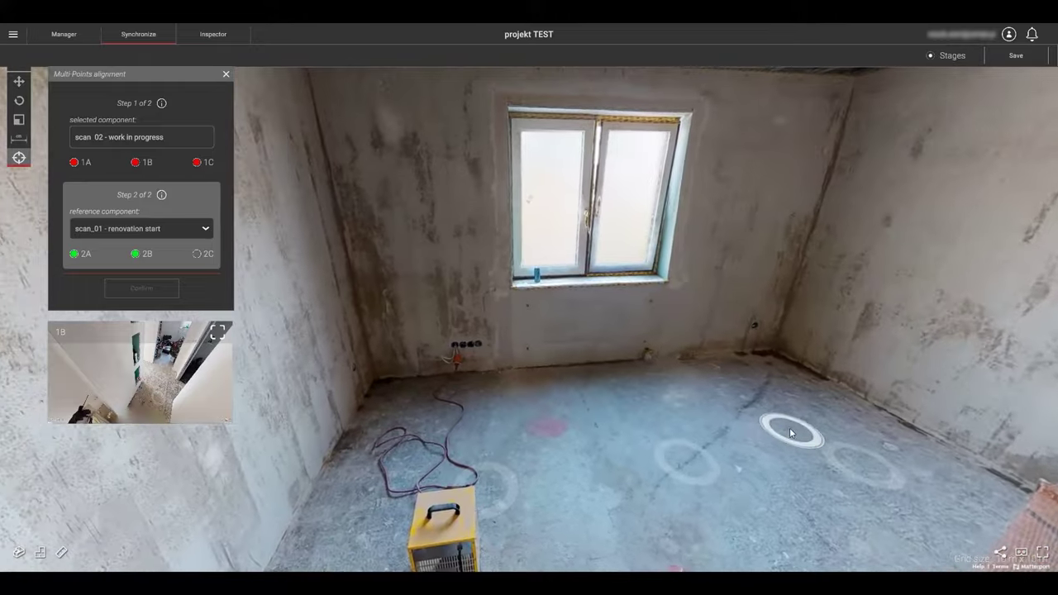
- Place reference point 2C in the upper wall corner below the ceiling framing, matching the 1C view, and confirm the alignment
{"action": "left_click", "coordinate": [791, 433]}
{"action": "mouse_move", "coordinate": [871, 187]}
{"action": "left_mouse_down"}
{"action": "mouse_move", "coordinate": [650, 425]}
{"action": "mouse_move", "coordinate": [652, 364]}
{"action": "left_mouse_up"}
{"action": "left_click", "coordinate": [216, 331]}
{"action": "left_click", "coordinate": [787, 167]}
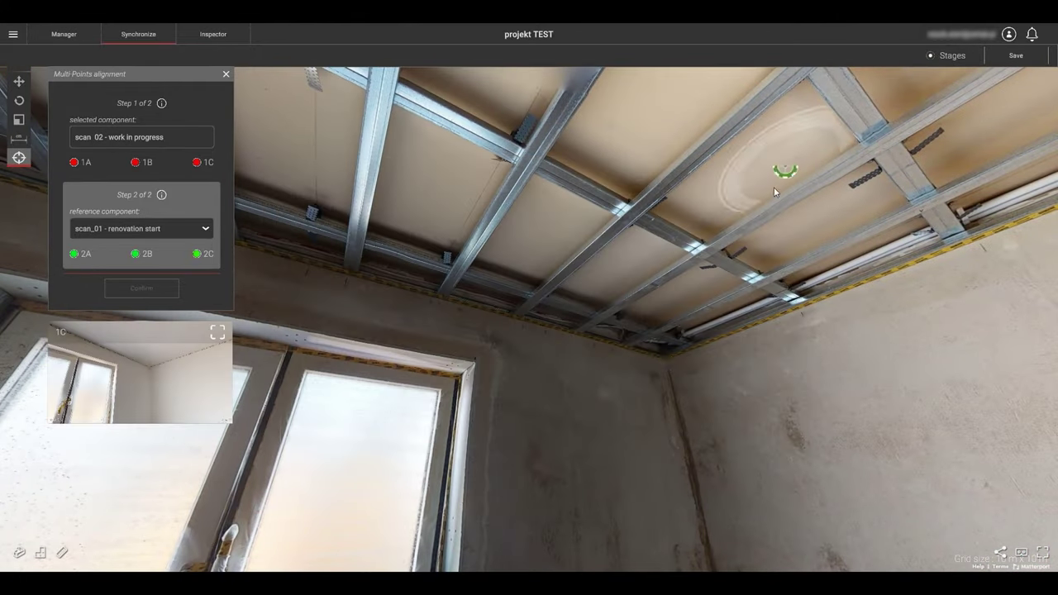
{"action": "left_click", "coordinate": [666, 364]}
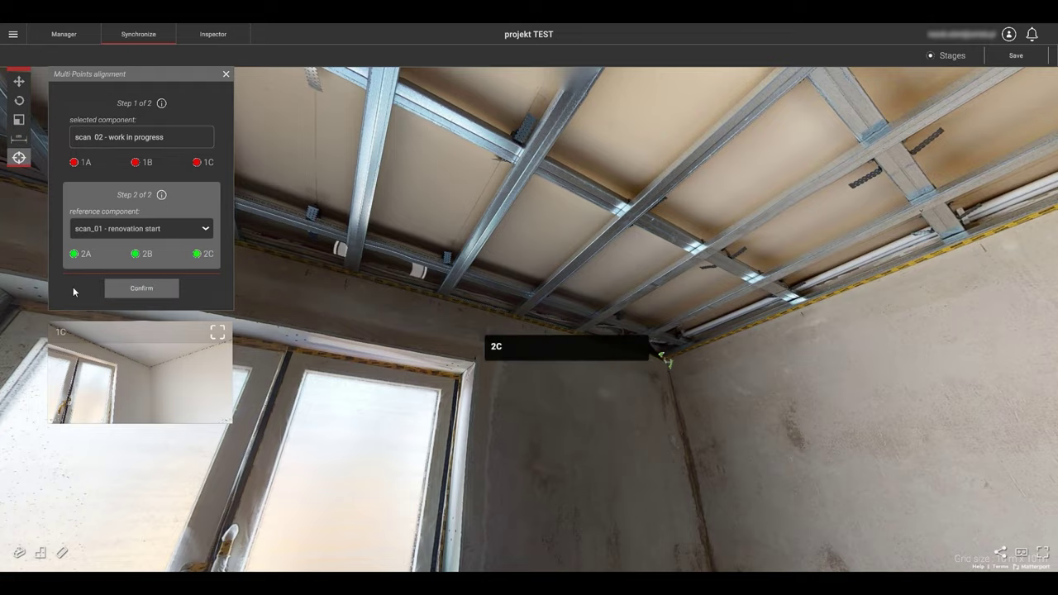
{"action": "left_click", "coordinate": [142, 289]}
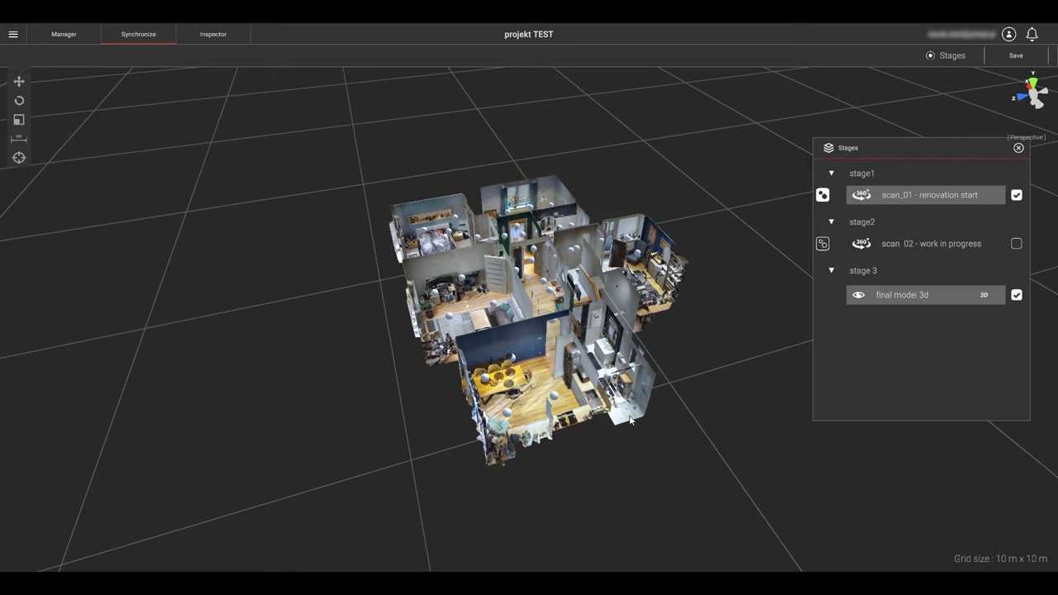
- Toggle the scan_02 points, hide final model 3d and inspect how the scan points of both scans match
{"action": "left_click_drag", "start_coordinate": [653, 414], "coordinate": [623, 422]}
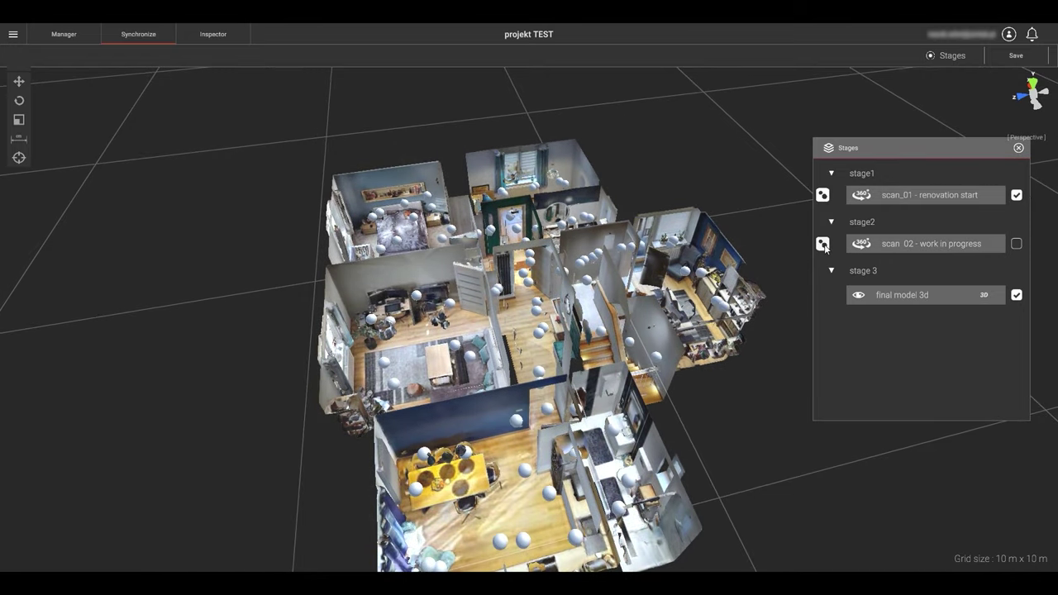
{"action": "left_click", "coordinate": [822, 244]}
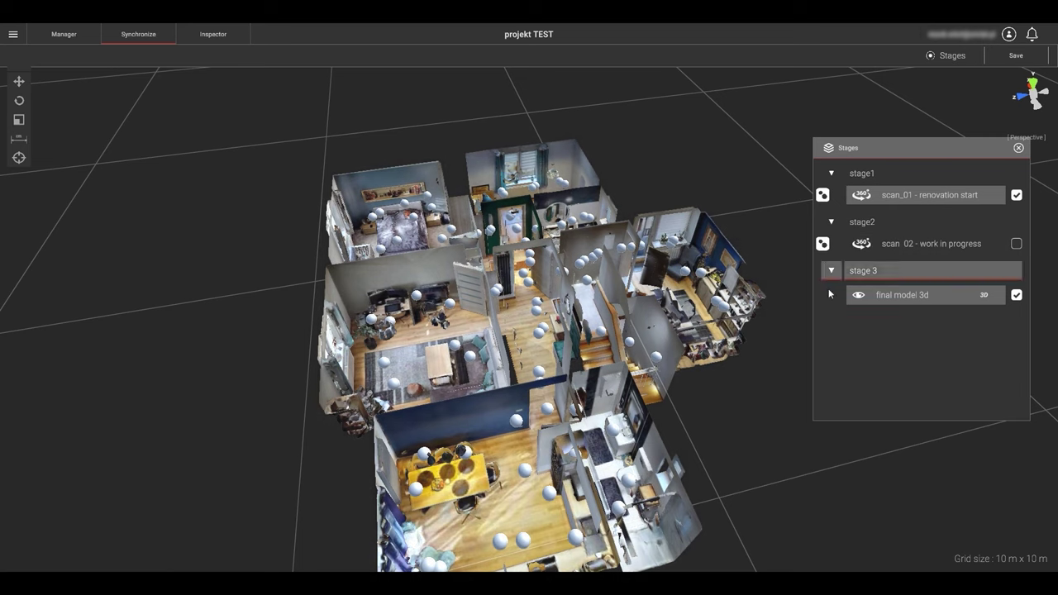
{"action": "left_click", "coordinate": [860, 296]}
{"action": "middle_click_drag", "start_coordinate": [546, 493], "coordinate": [483, 407]}
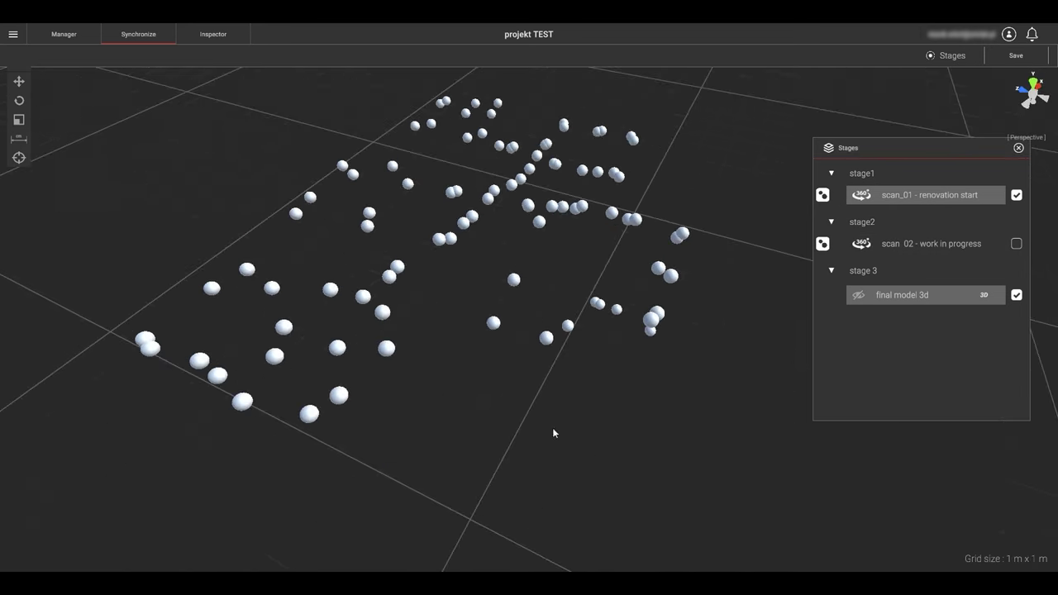
- Show final model 3d again and view it from above together with the scan points
{"action": "left_click", "coordinate": [860, 295]}
{"action": "scroll", "coordinate": [280, 391], "scroll_direction": "up", "scroll_amount": 3}
{"action": "middle_click_drag", "start_coordinate": [280, 391], "coordinate": [421, 351]}
{"action": "scroll", "coordinate": [377, 457], "scroll_direction": "down", "scroll_amount": 2}
- Turn on scan_02 - work in progress alongside scan_01 and the final model, and save the synchronization
{"action": "left_click", "coordinate": [1016, 56]}
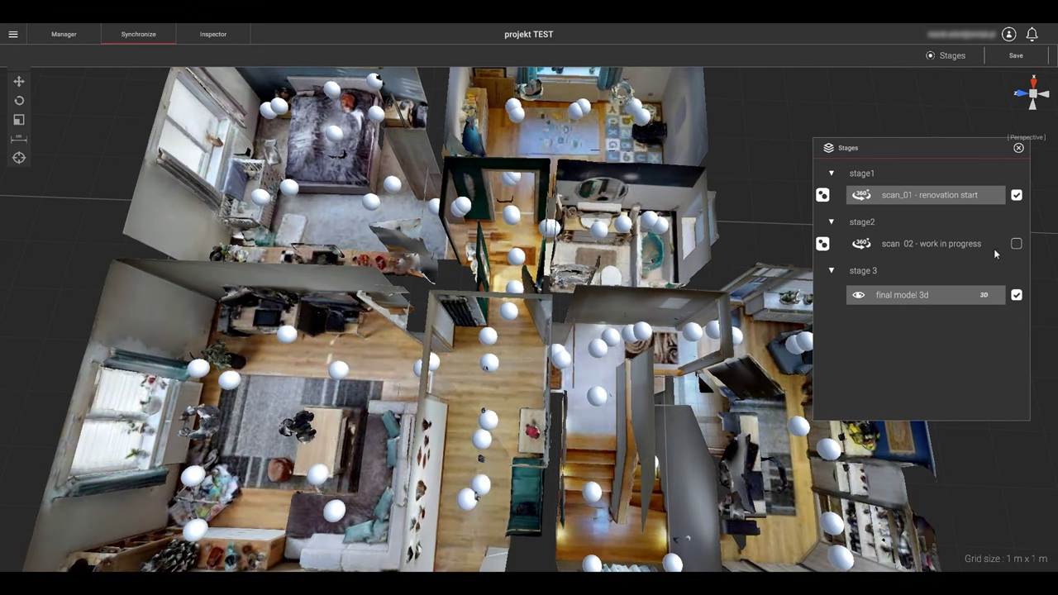
{"action": "left_click", "coordinate": [1015, 243]}
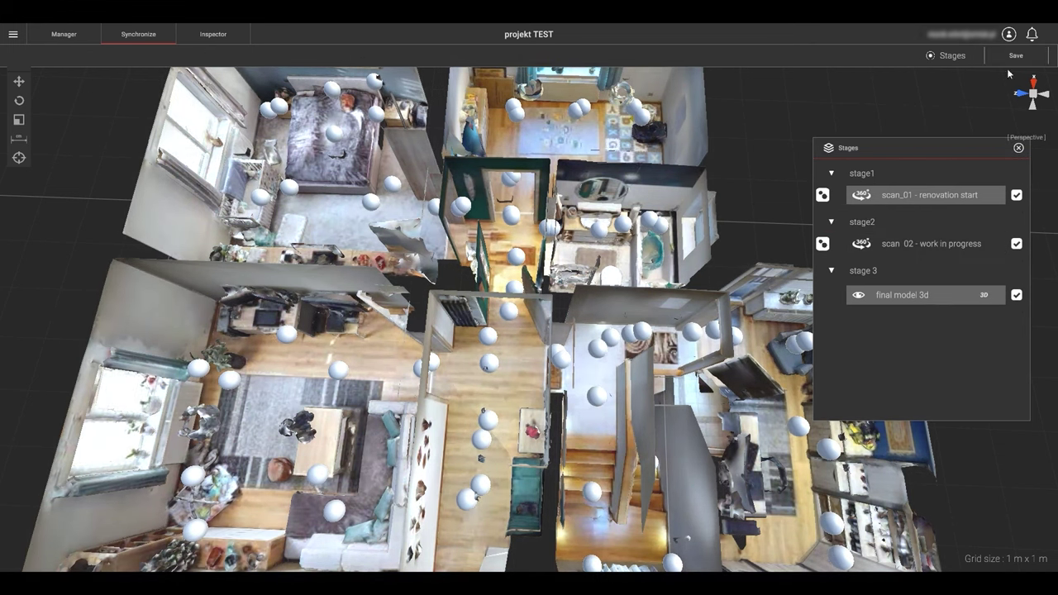
{"action": "left_click", "coordinate": [1016, 56]}
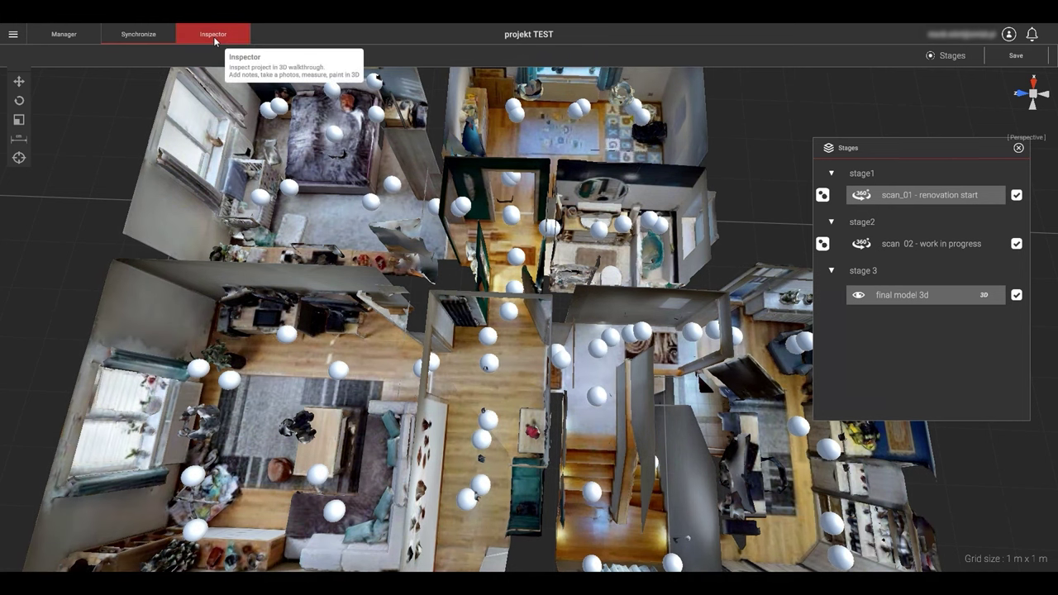
- Open the project in the Inspector and enter the stage 3 model at floor level in the hallway
{"action": "left_click", "coordinate": [213, 36]}
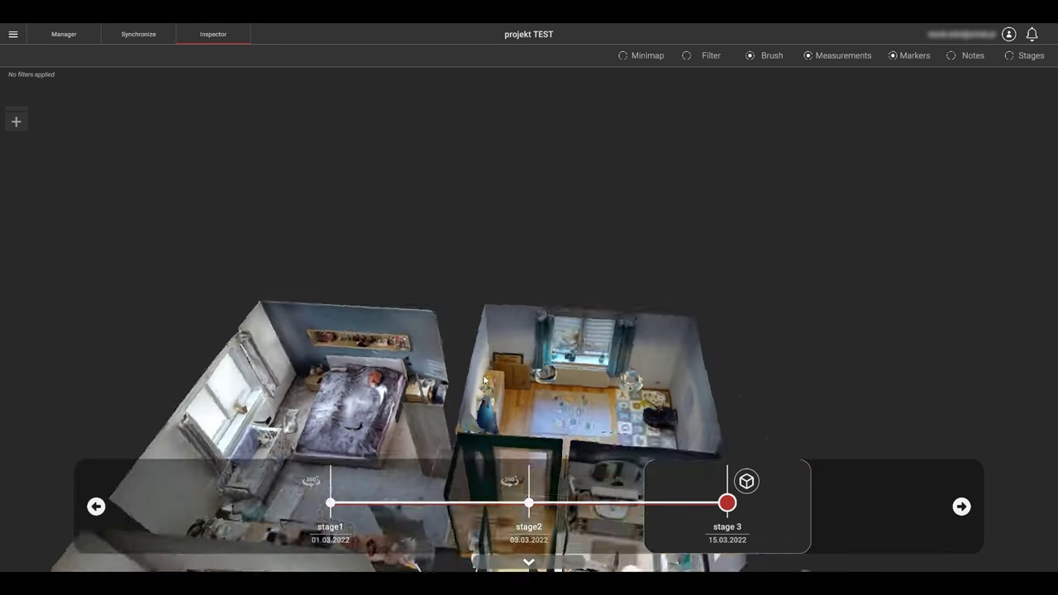
{"action": "left_click_drag", "start_coordinate": [496, 510], "coordinate": [461, 513]}
{"action": "scroll", "coordinate": [416, 305], "scroll_direction": "up", "scroll_amount": 10}
{"action": "scroll", "coordinate": [417, 305], "scroll_direction": "down", "scroll_amount": 10}
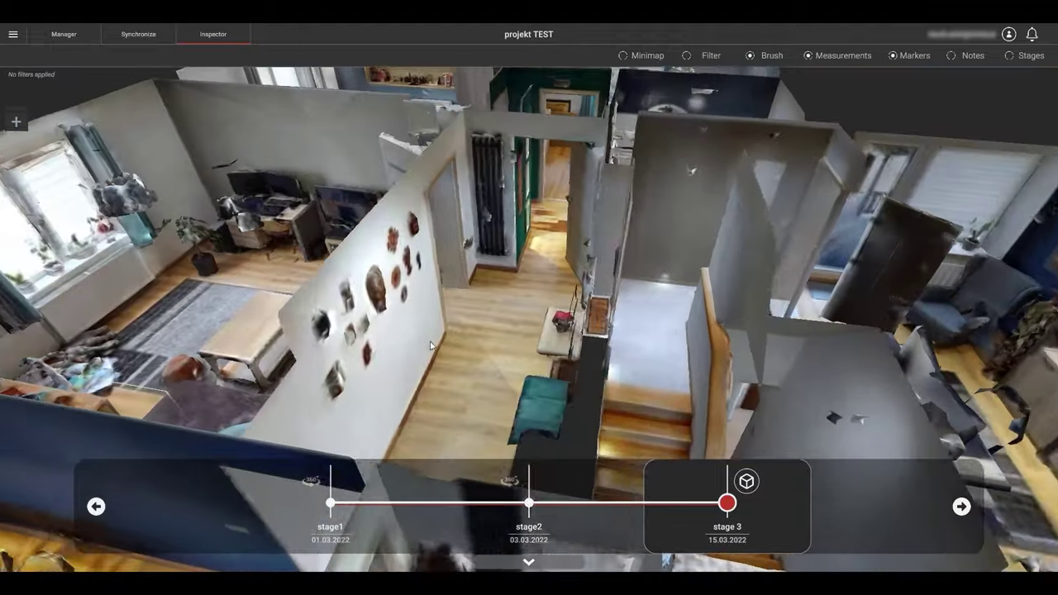
{"action": "left_click_drag", "start_coordinate": [417, 305], "coordinate": [442, 348]}
{"action": "left_click", "coordinate": [442, 345]}
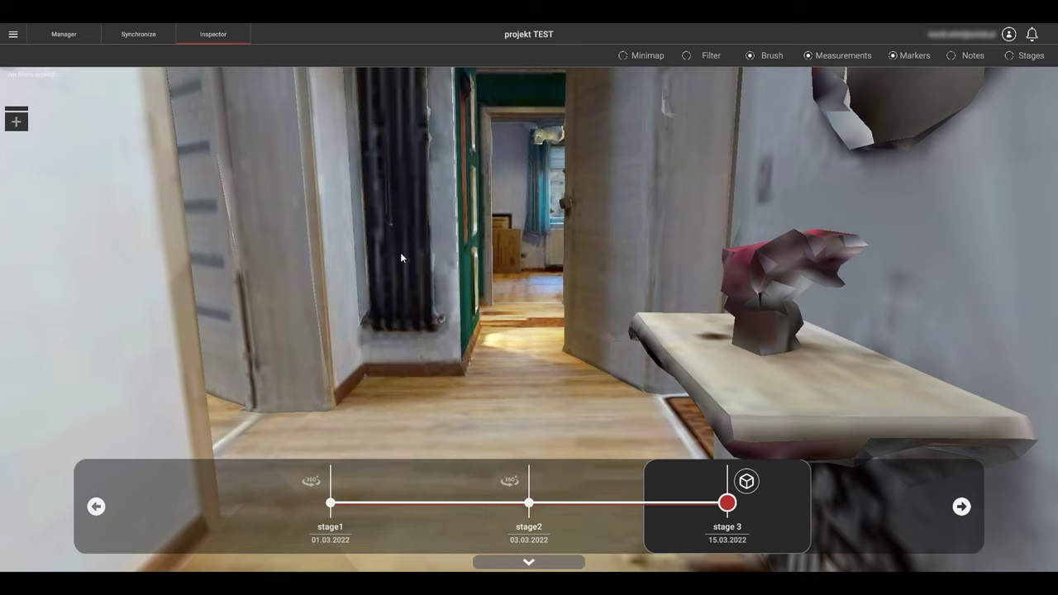
- Walk through the stage 3 hallway into the room with the teal curtains and blue wall
{"action": "left_click_drag", "start_coordinate": [400, 252], "coordinate": [580, 379]}
{"action": "key", "text": "w"}
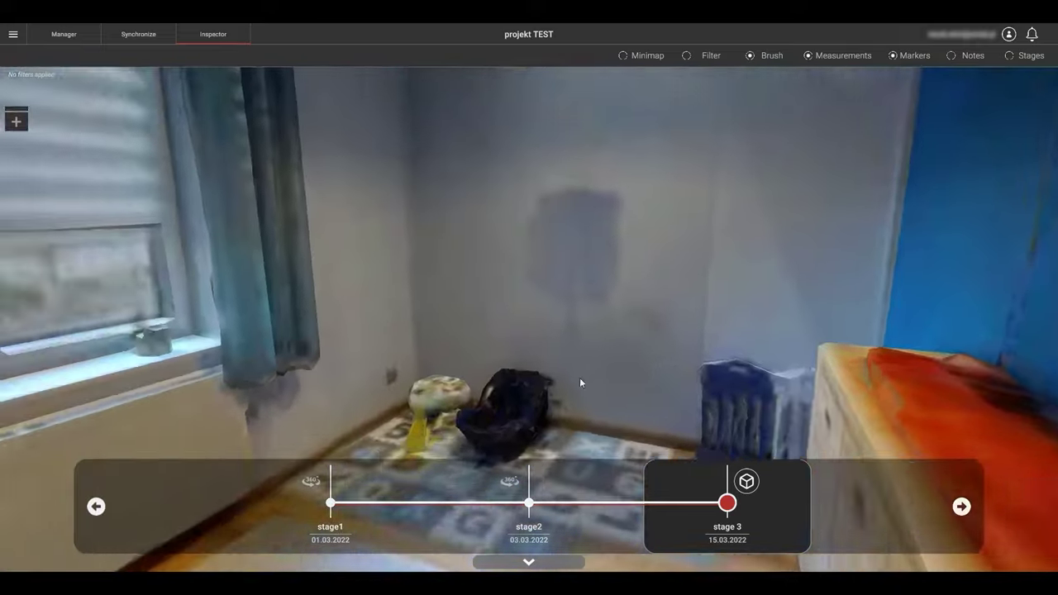
{"action": "scroll", "coordinate": [577, 364], "scroll_direction": "down", "scroll_amount": 5}
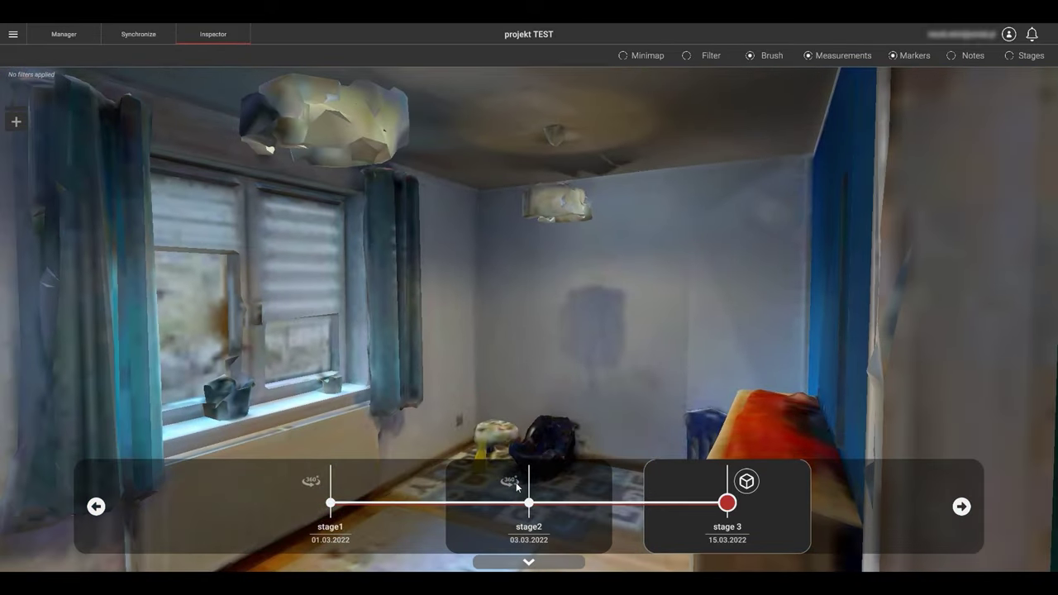
- Switch the walkthrough to stage2 and look down across the window side of the same room
{"action": "left_click", "coordinate": [511, 480]}
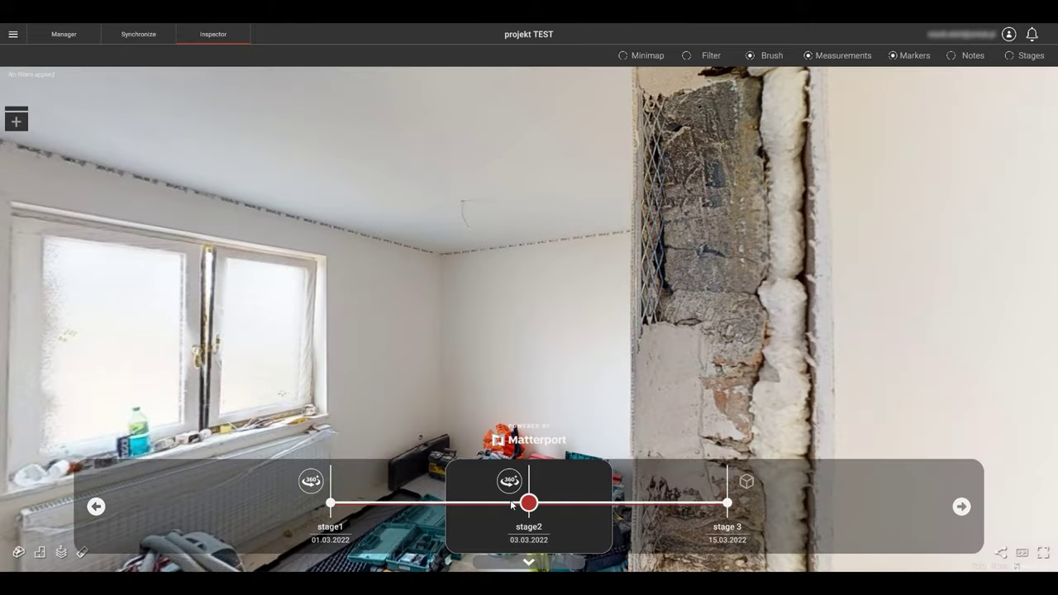
{"action": "left_click_drag", "start_coordinate": [435, 311], "coordinate": [601, 138]}
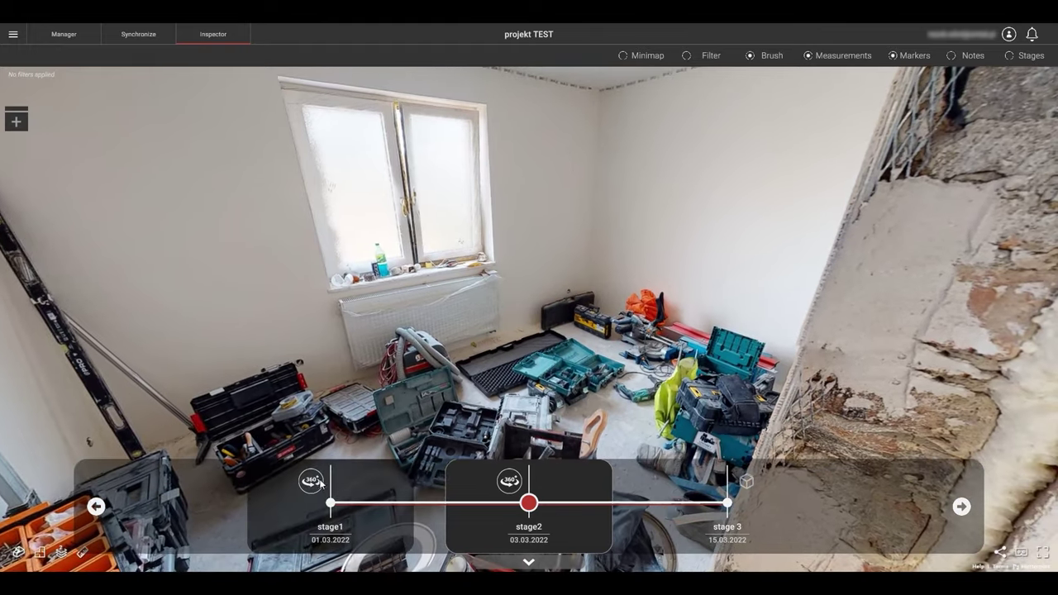
- Switch the walkthrough to stage1, move further into the room and look around toward its doorway
{"action": "left_click", "coordinate": [311, 481]}
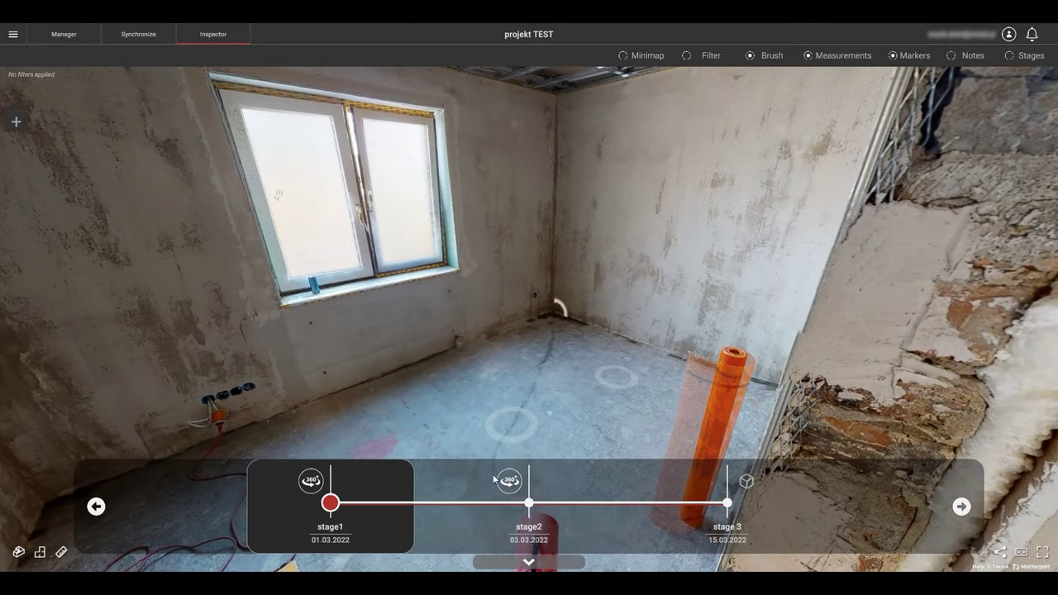
{"action": "left_click", "coordinate": [500, 437]}
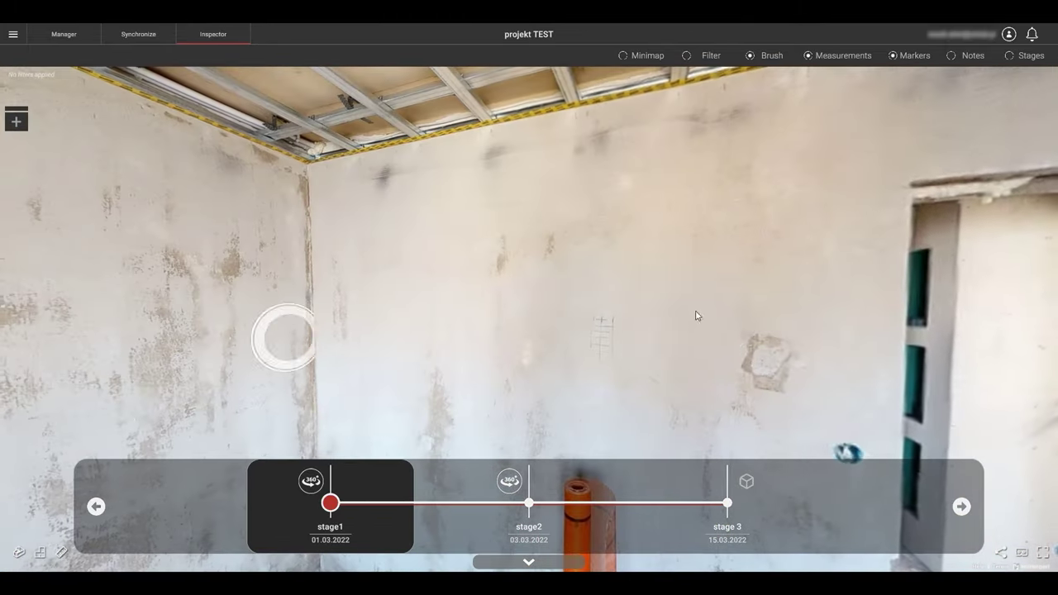
{"action": "left_click_drag", "start_coordinate": [696, 315], "coordinate": [130, 272]}
{"action": "left_click", "coordinate": [130, 272]}
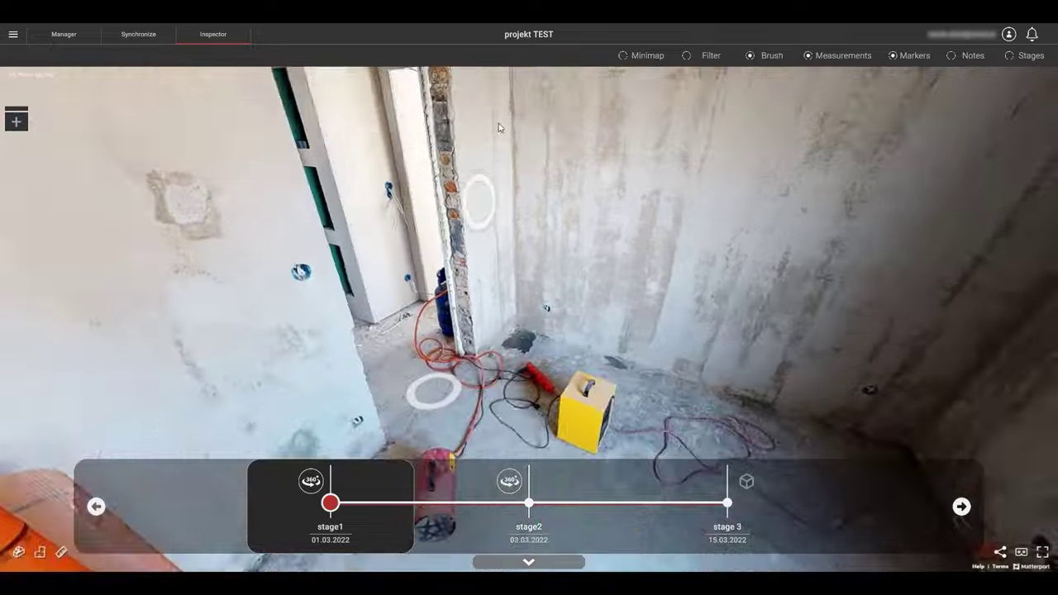